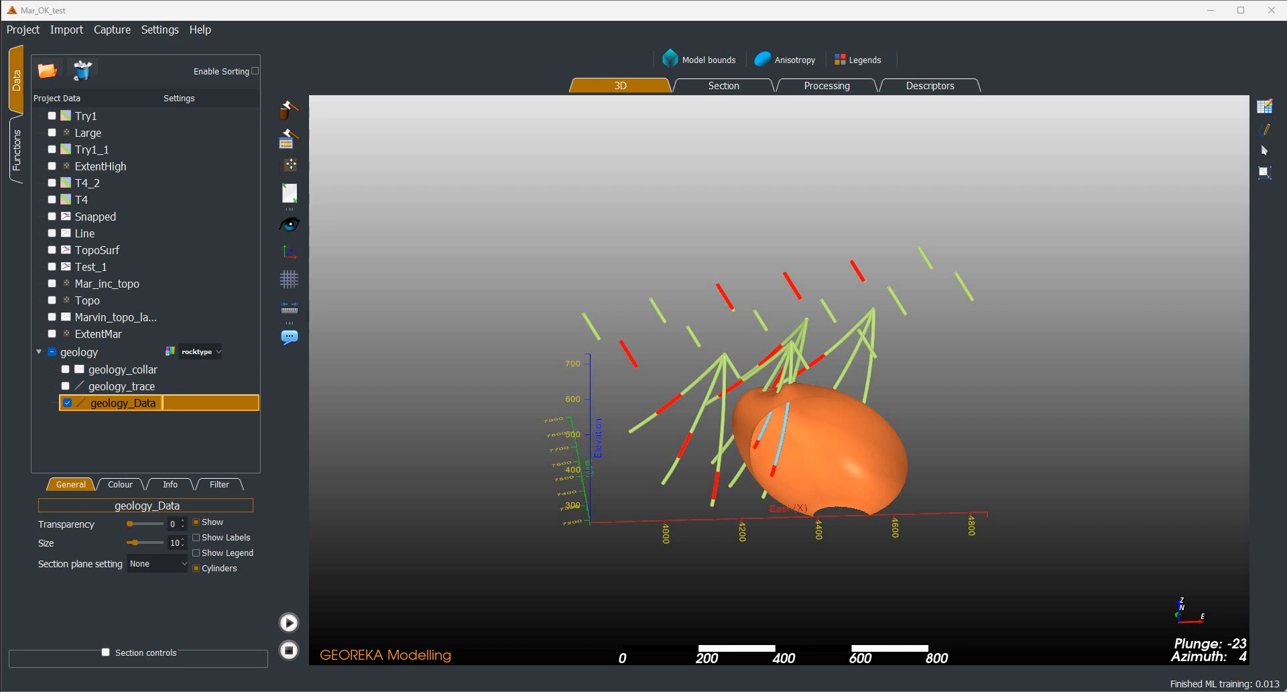
# Examine the orange volume against the coloured drillhole intervals from several angles, close up and at a distance
pyautogui.moveTo(1110, 508); pyautogui.dragTo(735, 383)
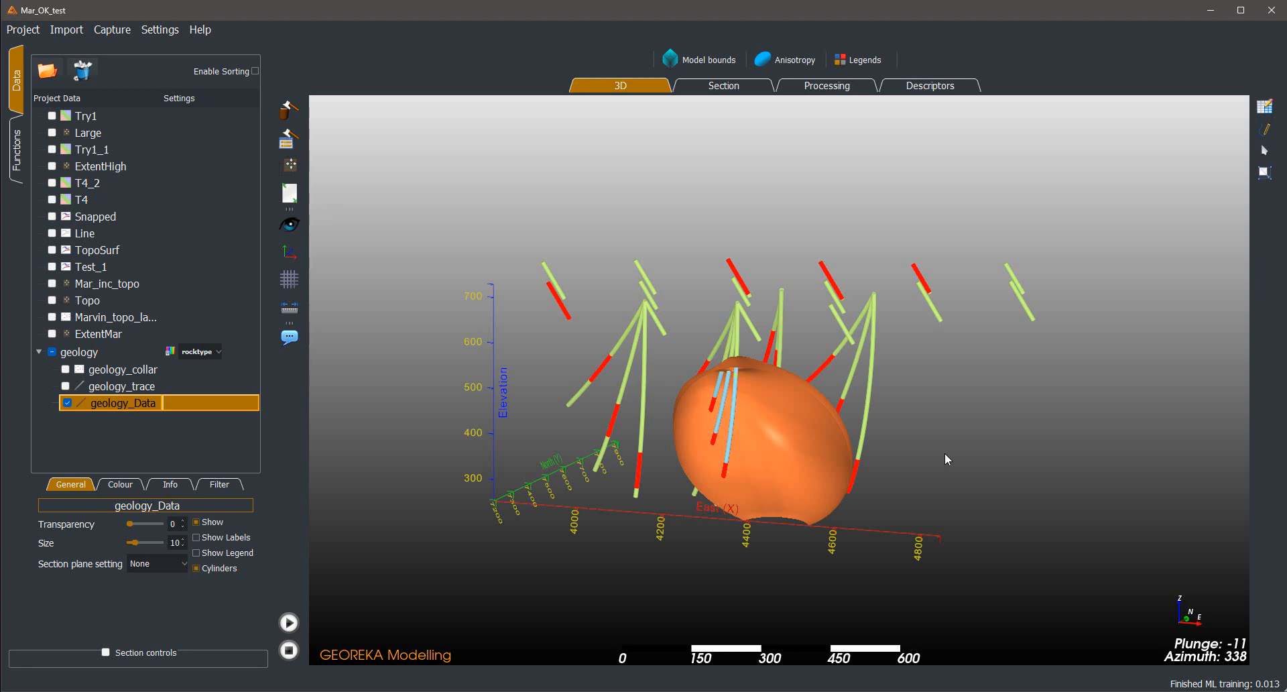
pyautogui.moveTo(945, 458); pyautogui.dragTo(970, 466)
pyautogui.scroll(3, 976, 503)
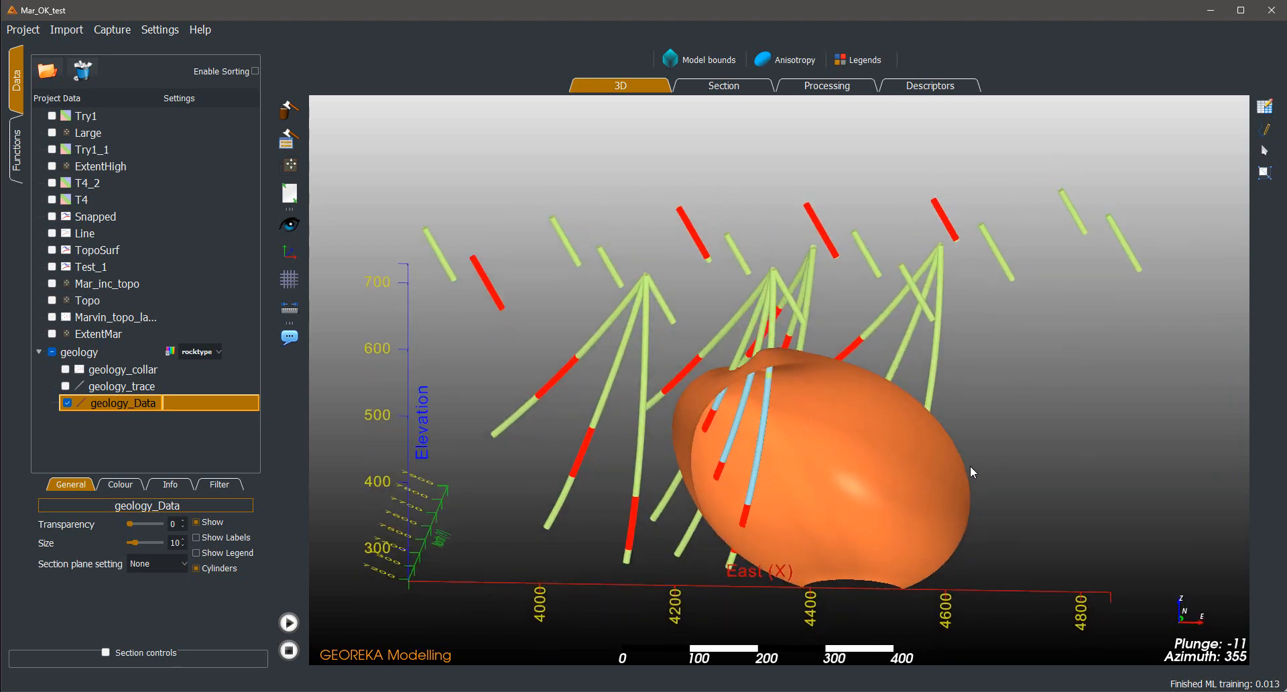
pyautogui.scroll(-2, 959, 557)
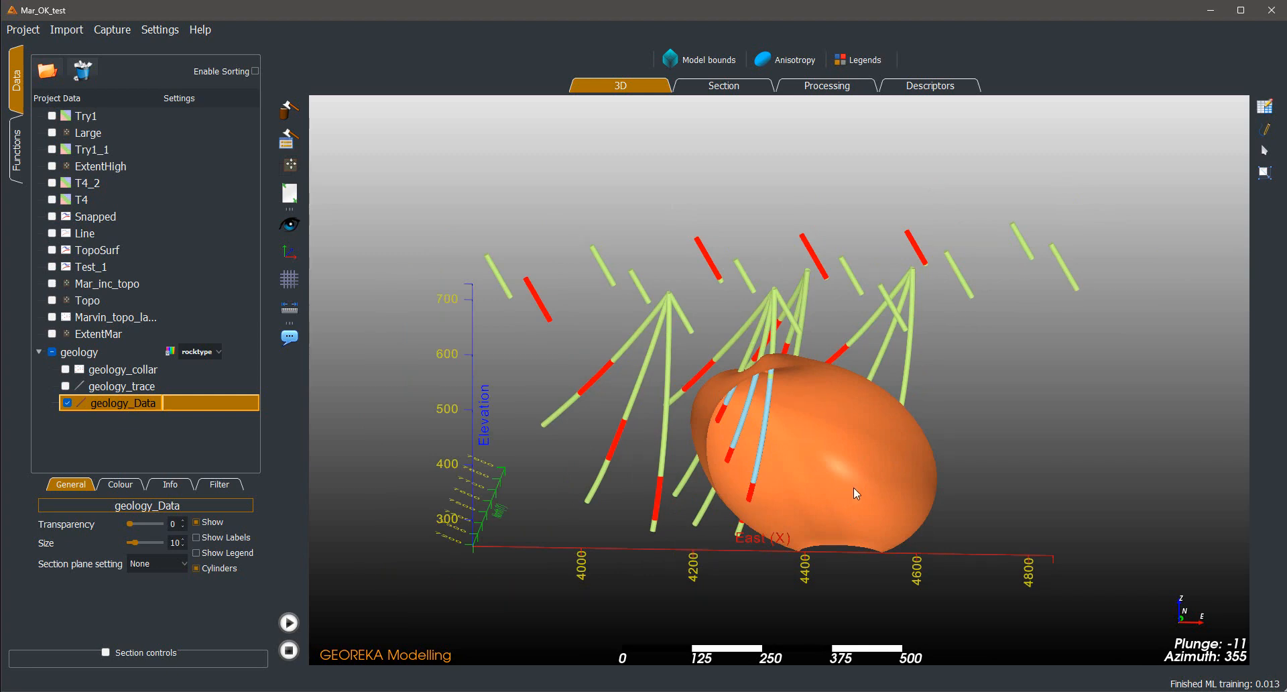
pyautogui.moveTo(992, 436); pyautogui.dragTo(932, 462)
pyautogui.moveTo(778, 457)
pyautogui.mouseDown()
pyautogui.moveTo(933, 455)
pyautogui.moveTo(793, 469)
pyautogui.mouseUp()
pyautogui.scroll(1, 946, 457)
pyautogui.scroll(-2, 947, 456)
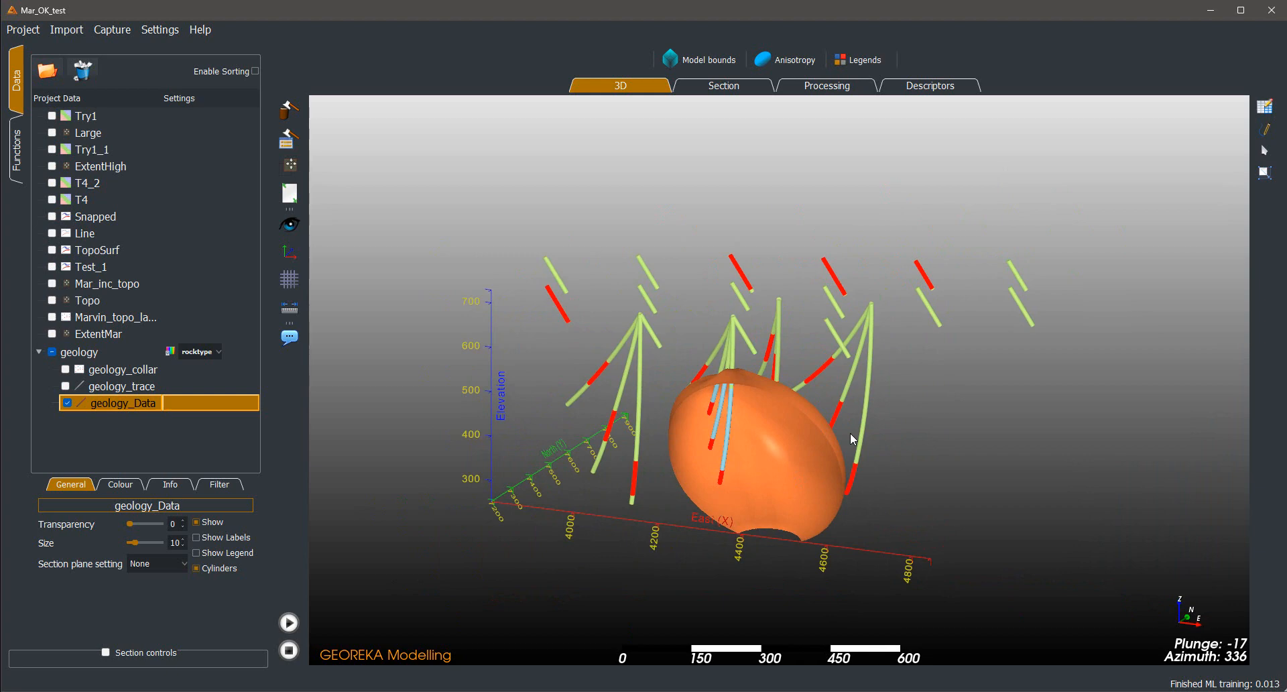
pyautogui.moveTo(848, 309); pyautogui.dragTo(761, 314)
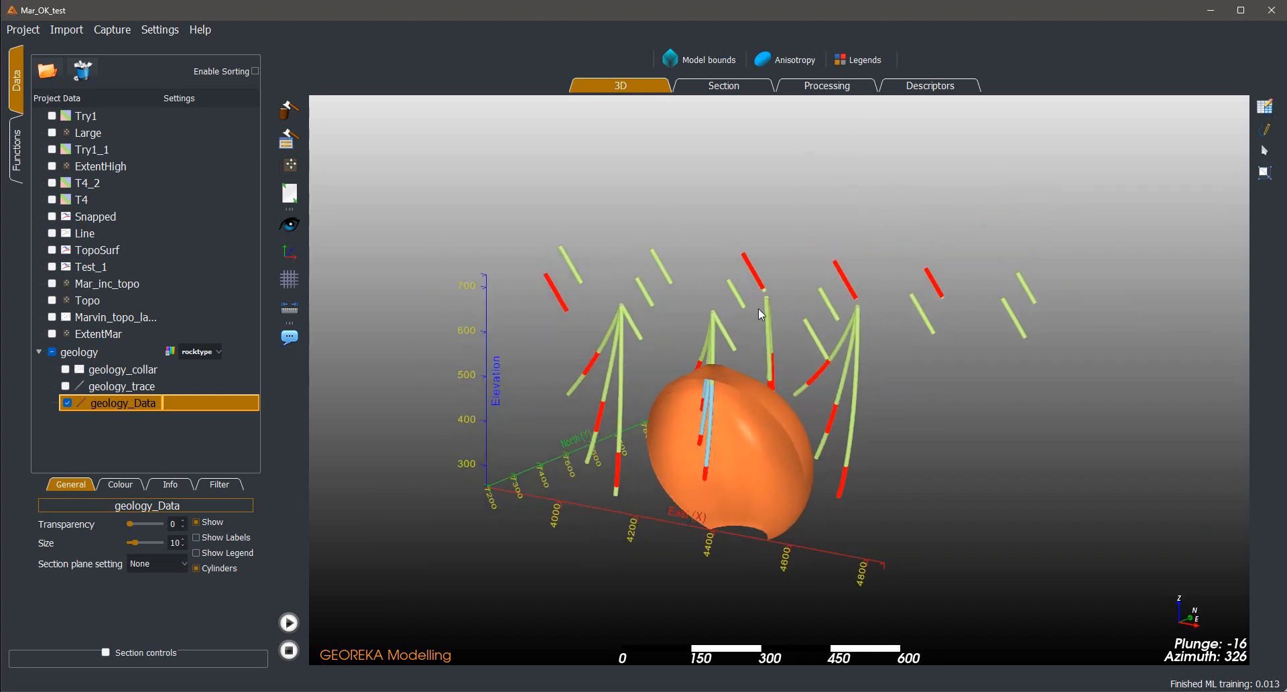
# Review the processing workflow and the parameters of the GnD_ind interval-to-indicator conversion
pyautogui.click(816, 89)
pyautogui.click(601, 319)
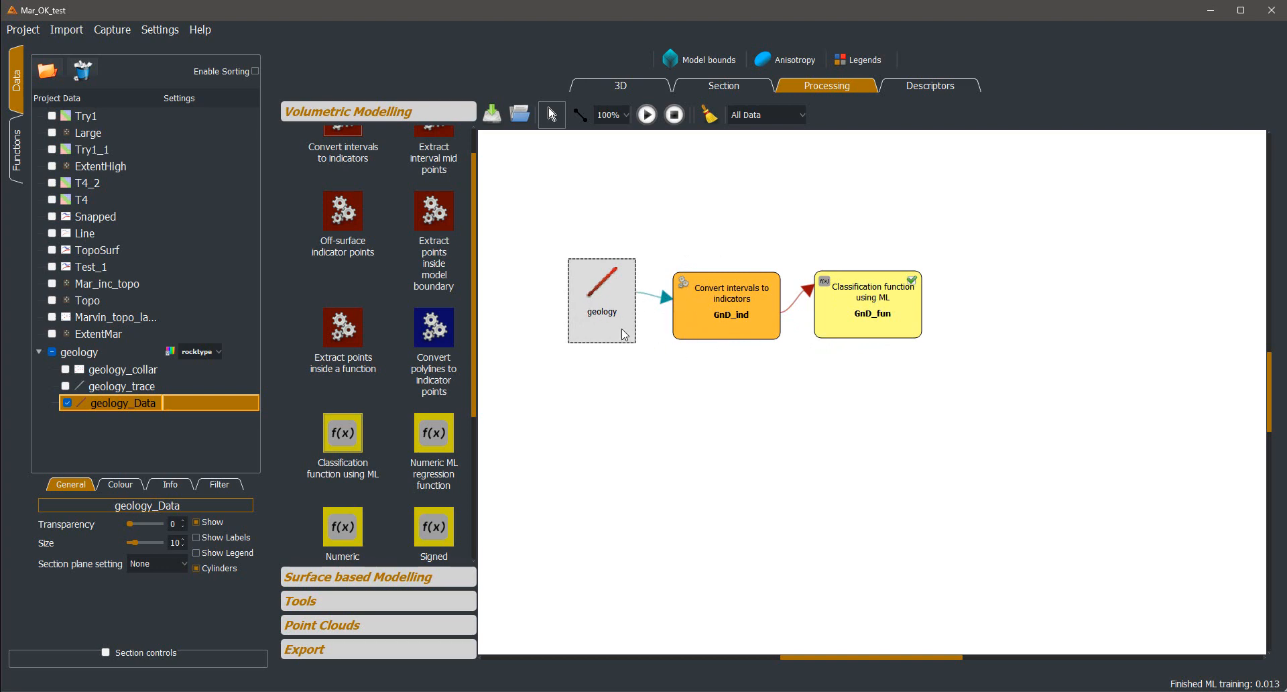
pyautogui.doubleClick(738, 323)
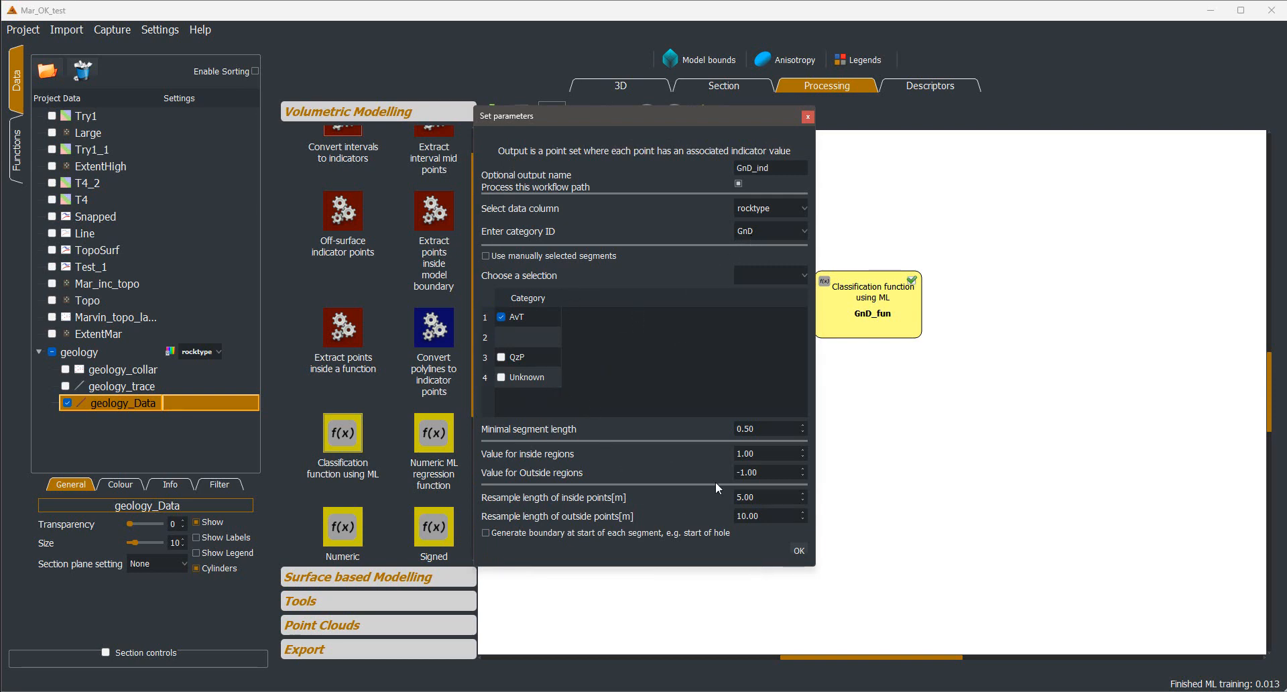
pyautogui.click(798, 551)
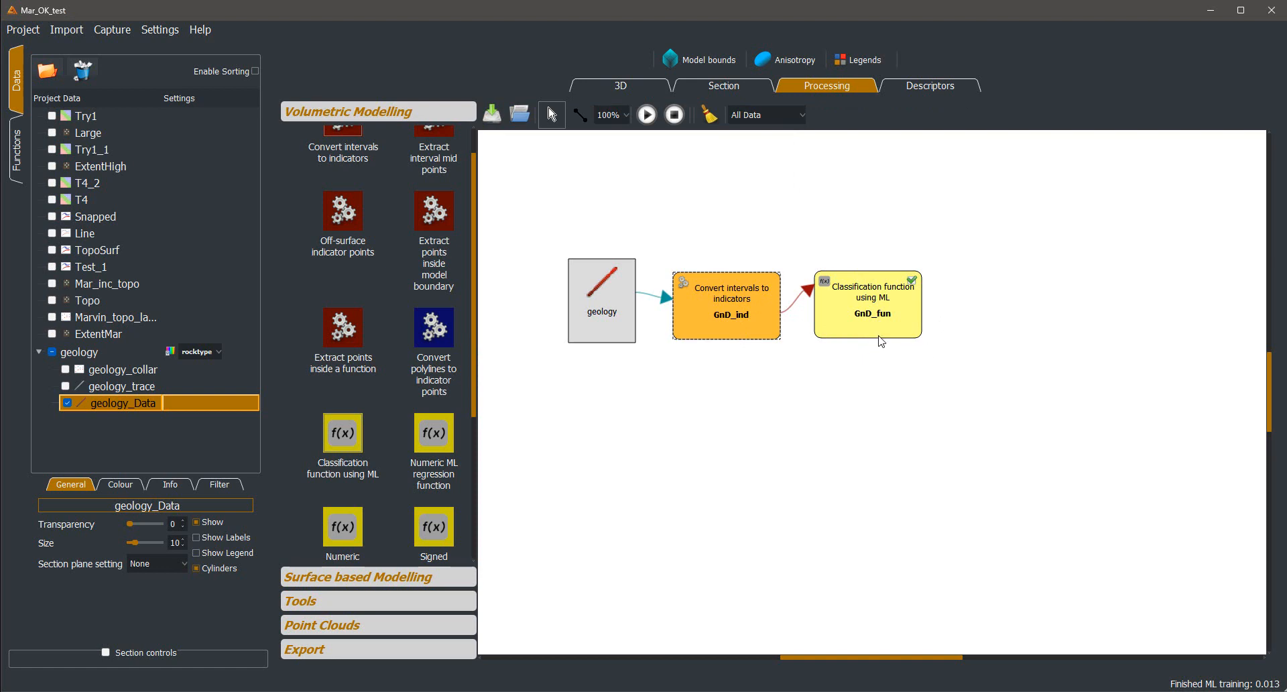
# Start drawing a new polyline object named Controls in the 3D view
pyautogui.click(638, 86)
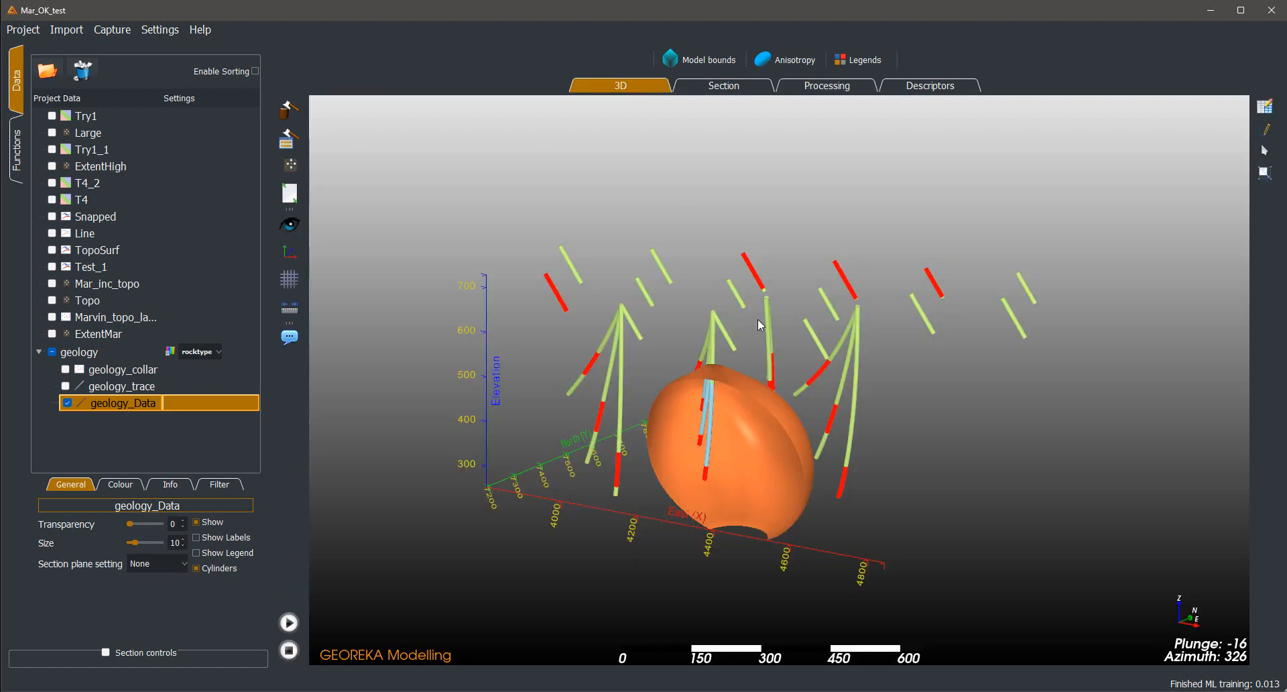
pyautogui.moveTo(922, 321); pyautogui.dragTo(1112, 249)
pyautogui.moveTo(998, 284); pyautogui.dragTo(903, 305)
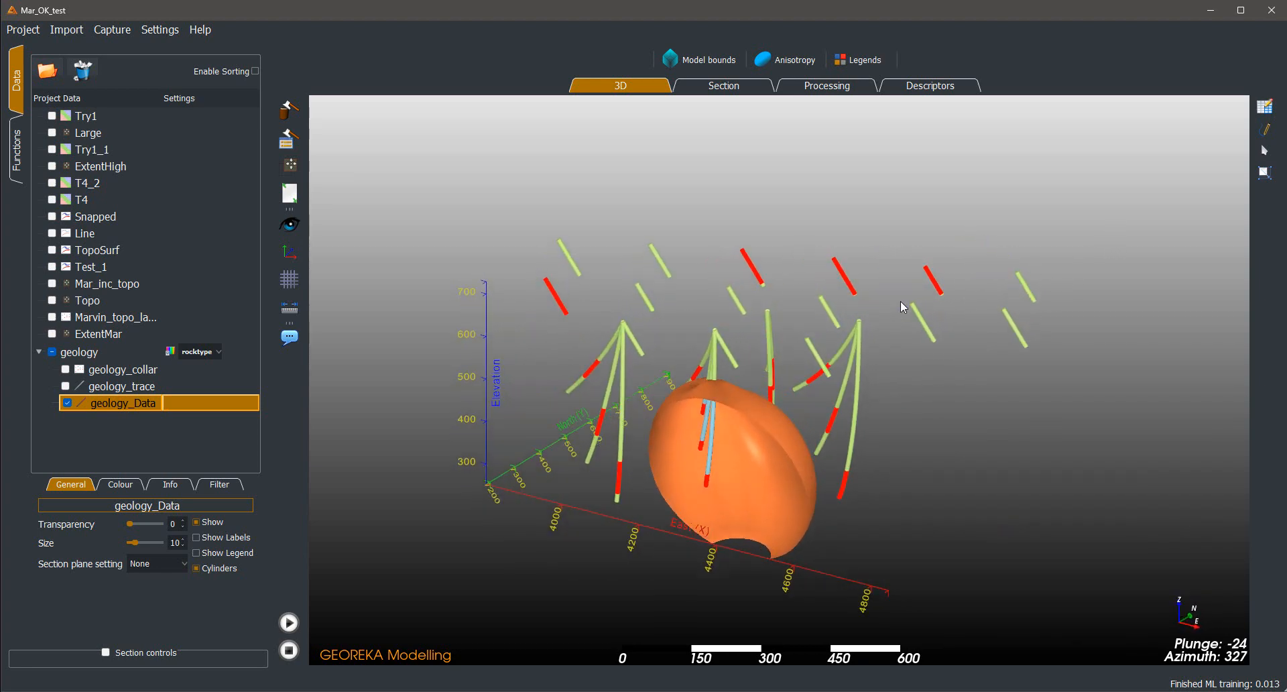
pyautogui.click(1264, 129)
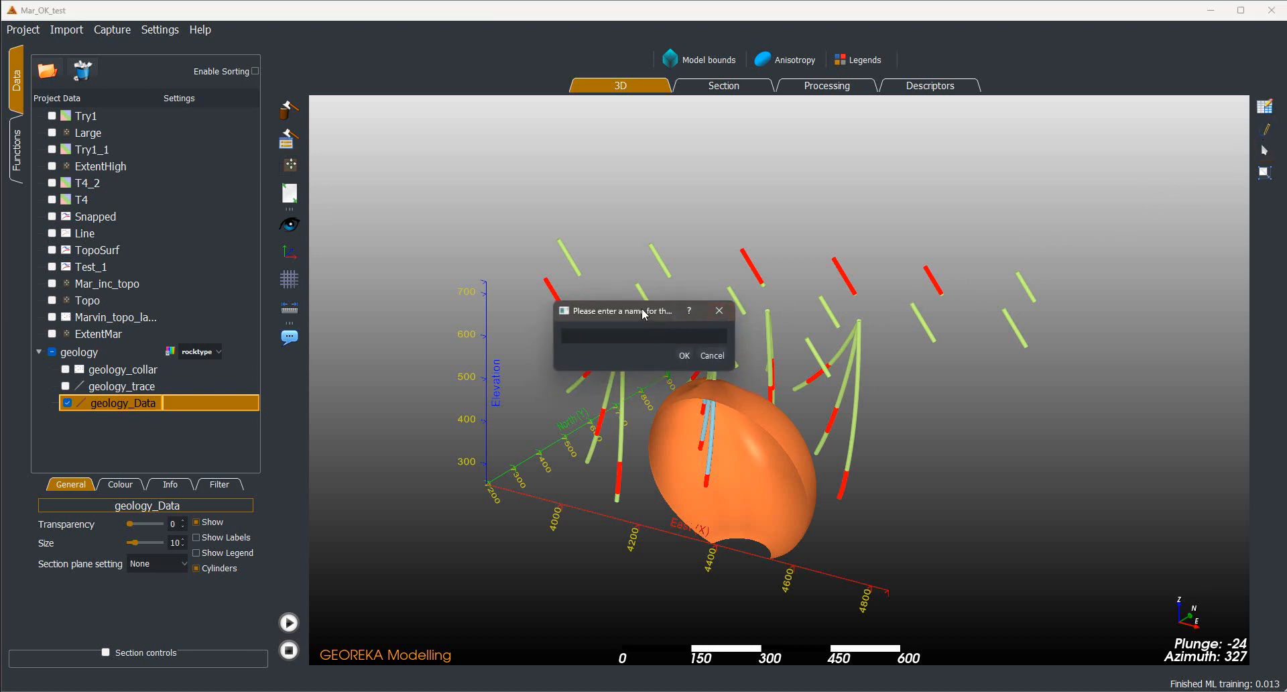
pyautogui.write('Controls')
pyautogui.press('Return')
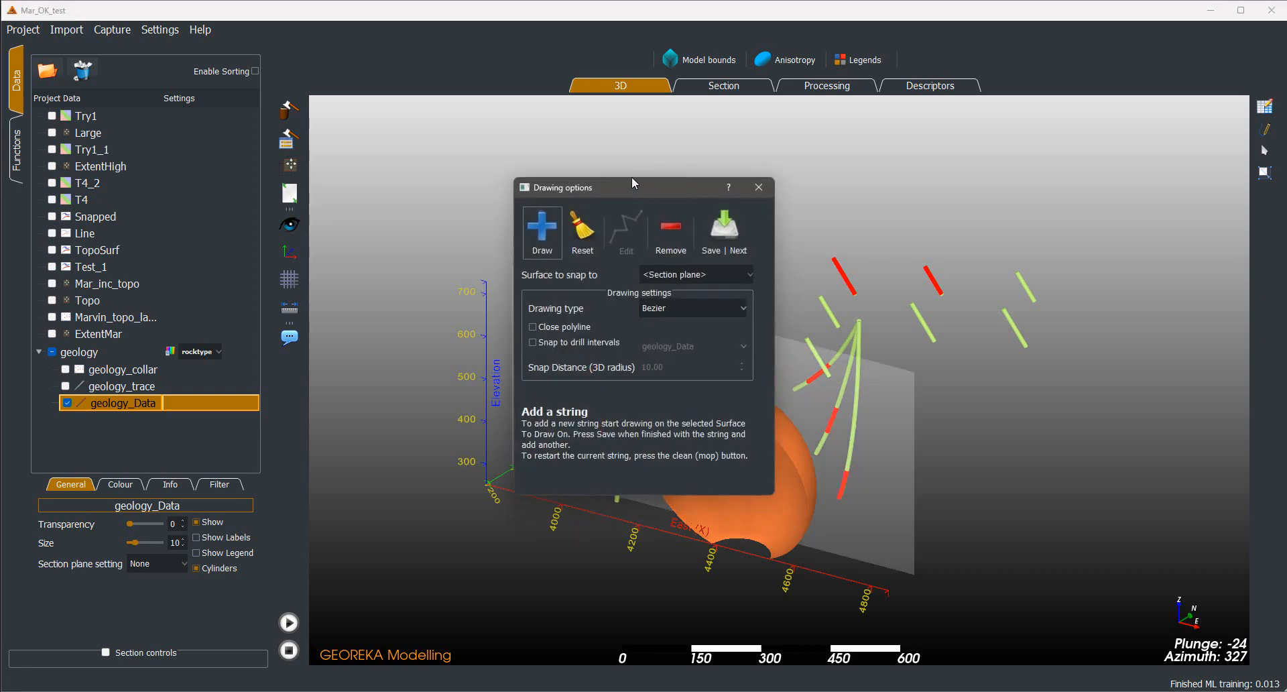
pyautogui.moveTo(632, 175)
pyautogui.mouseDown()
pyautogui.moveTo(367, 125)
pyautogui.moveTo(413, 110)
pyautogui.mouseUp()
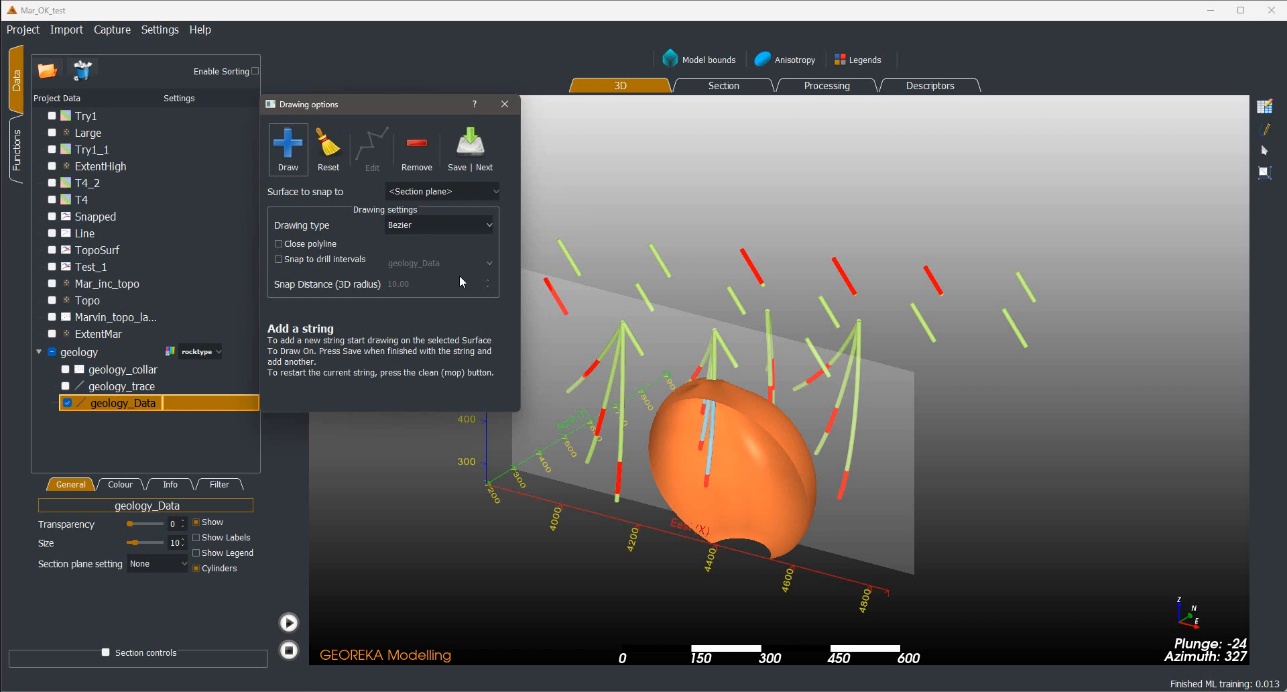
# Set the drawing type for the new strings to Indicators
pyautogui.moveTo(790, 247); pyautogui.dragTo(1009, 251)
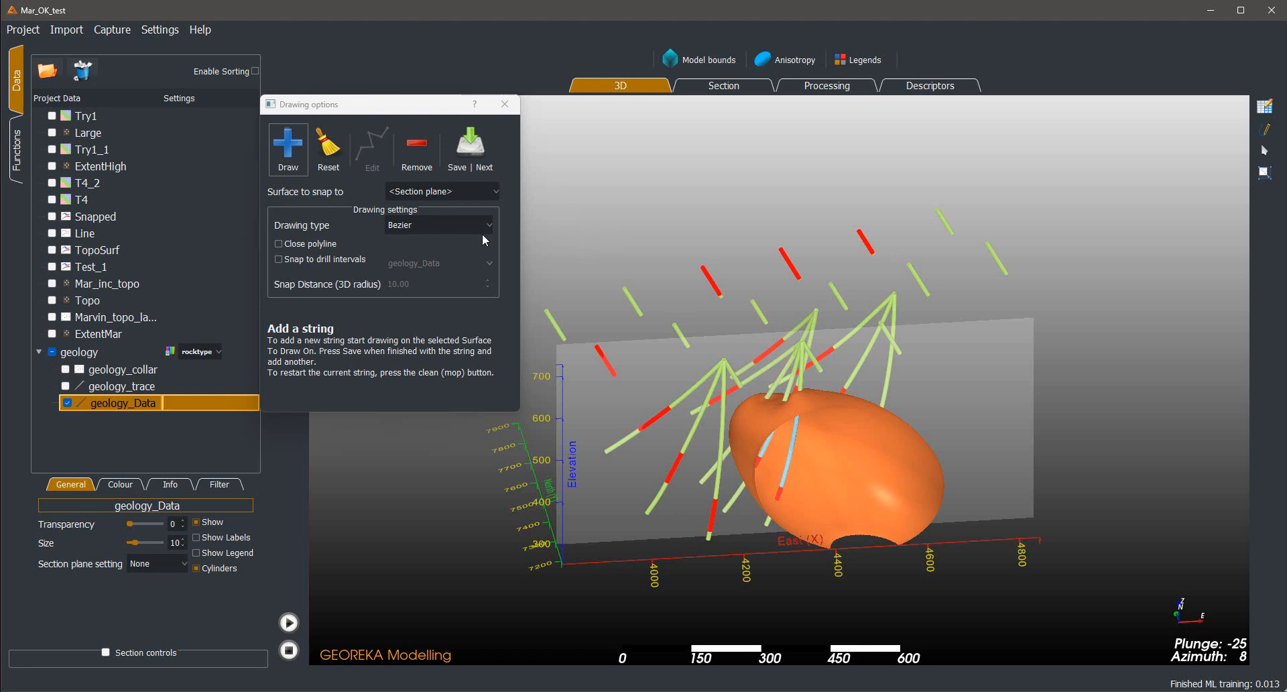
pyautogui.click(440, 228)
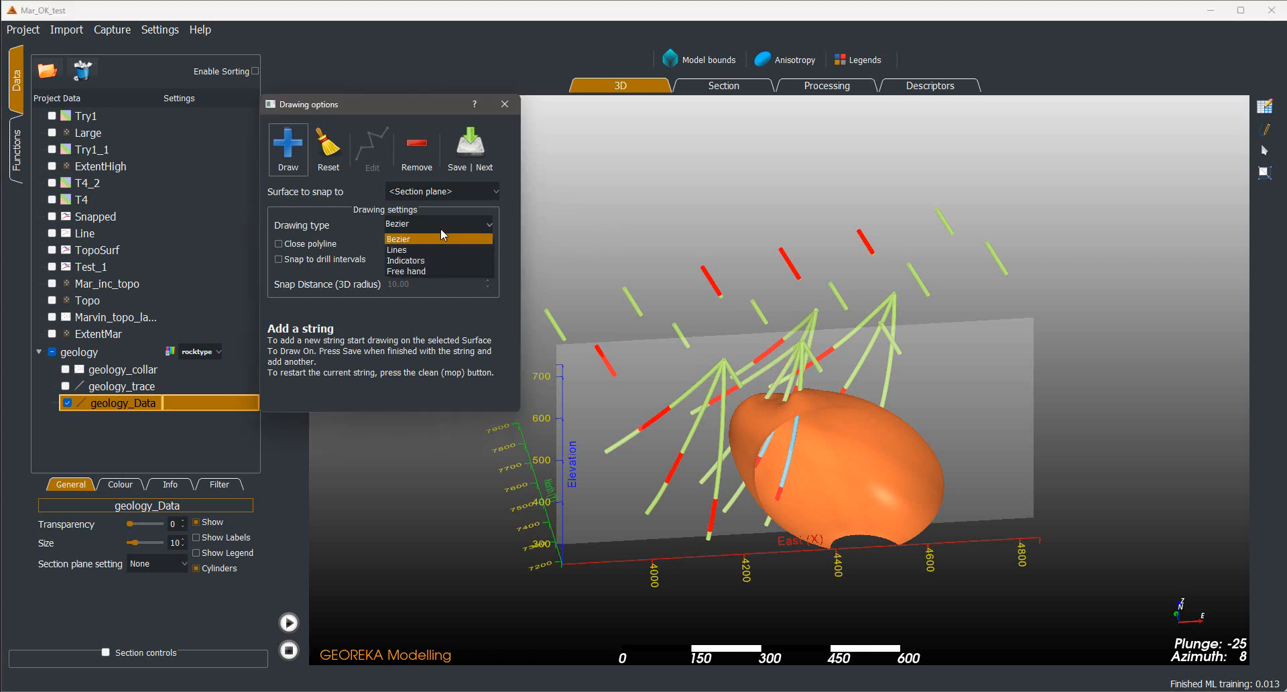
pyautogui.click(415, 261)
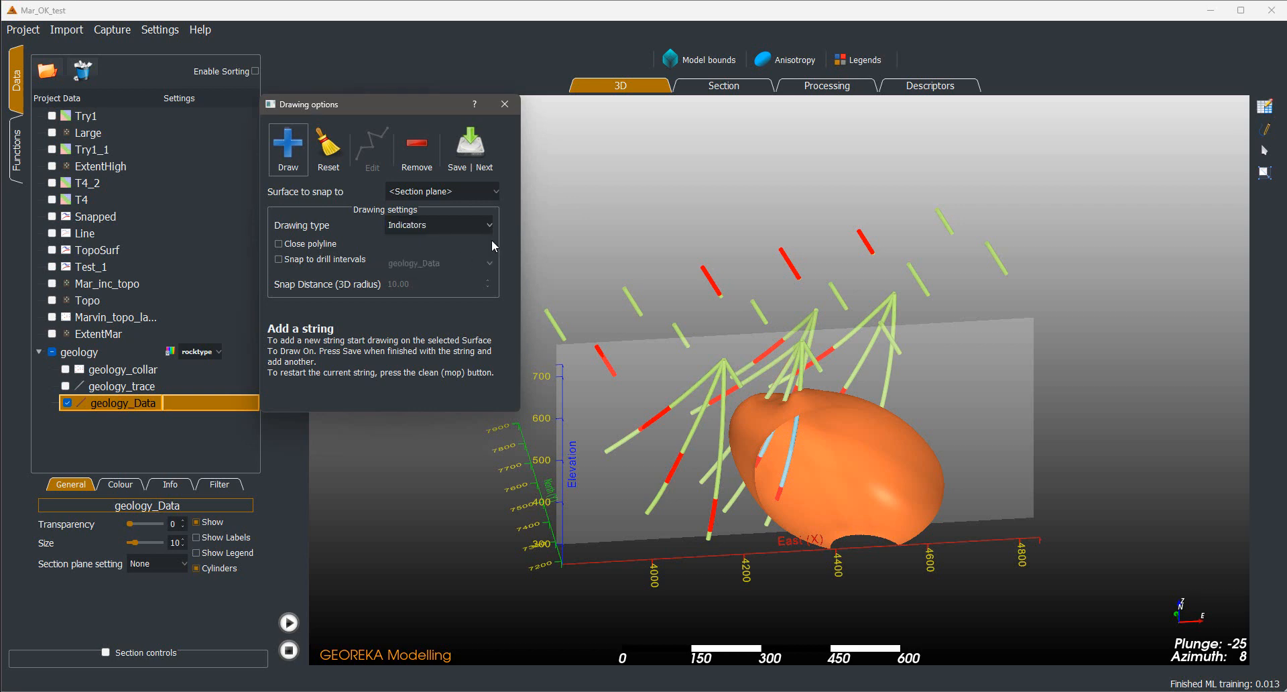
pyautogui.click(801, 91)
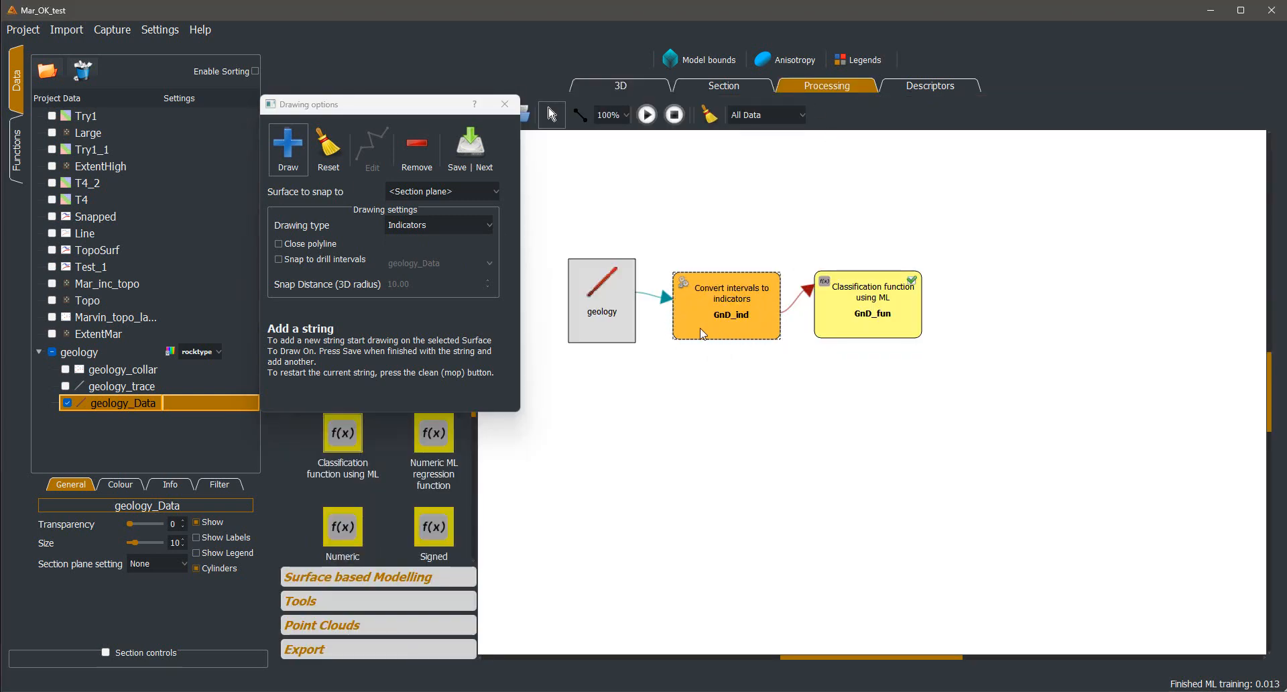
pyautogui.click(622, 86)
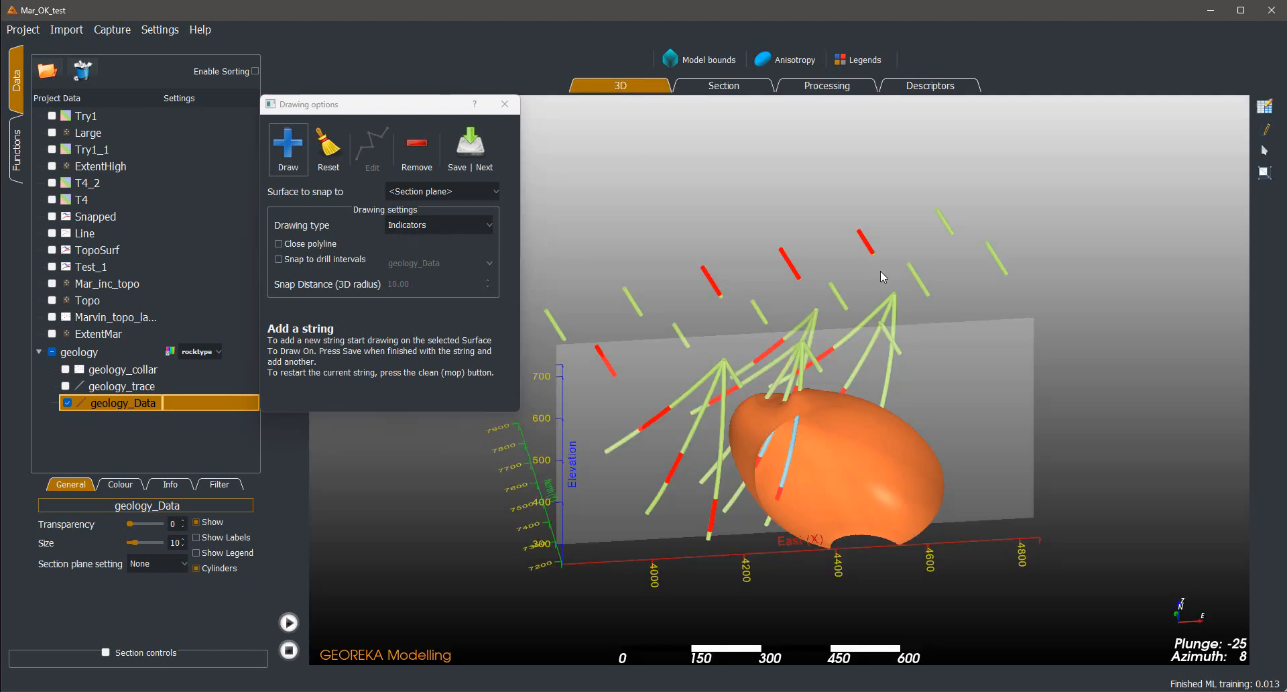
# Slice the model at the section plane and show the section controls with their 3D controls turned off
pyautogui.moveTo(882, 271); pyautogui.dragTo(412, 207)
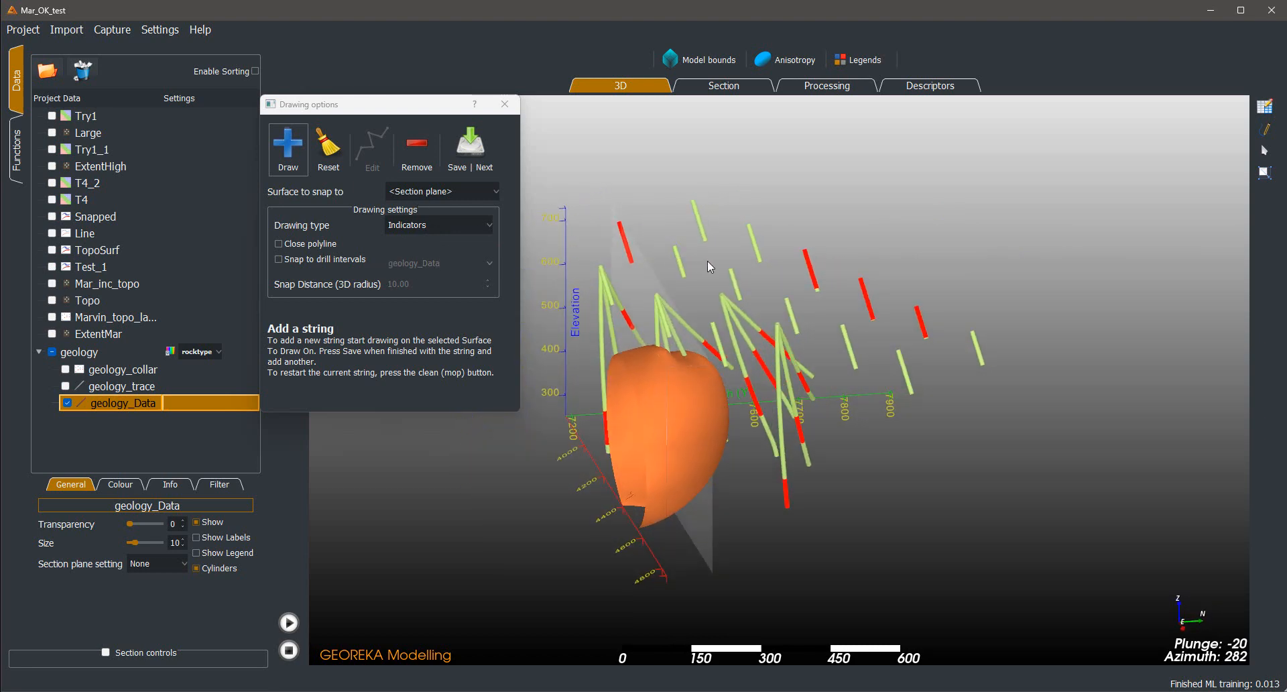
pyautogui.moveTo(707, 260); pyautogui.dragTo(938, 231)
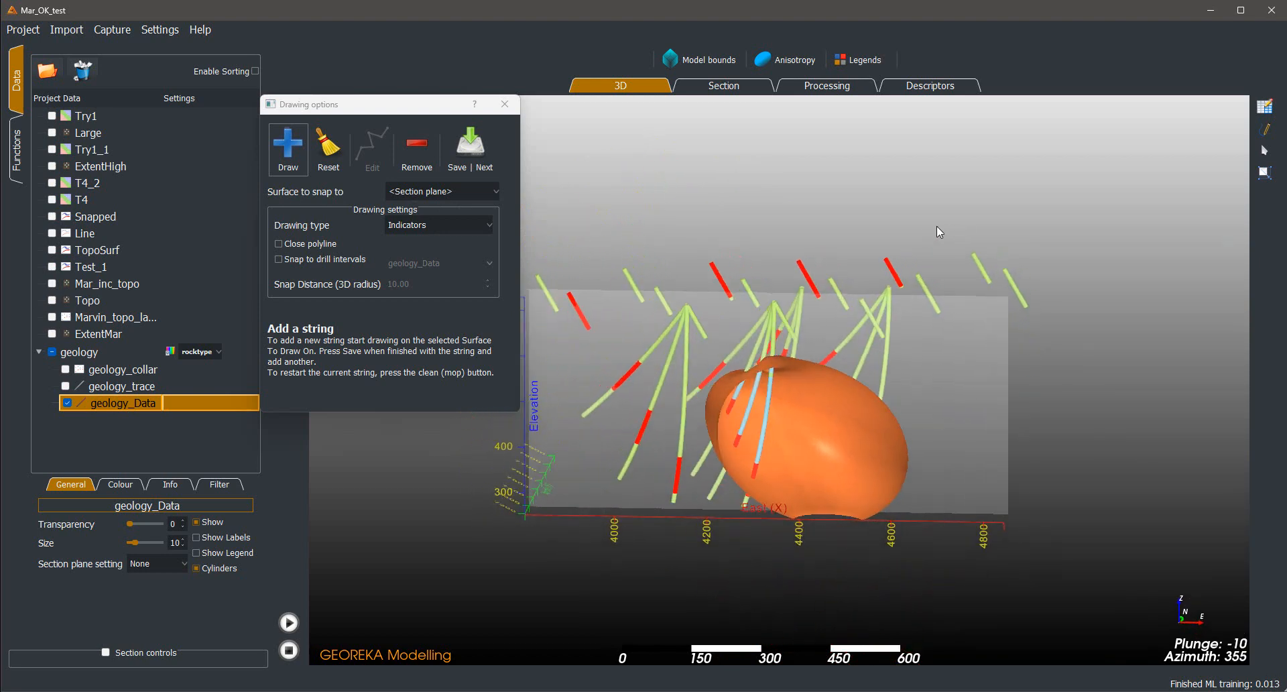
pyautogui.moveTo(406, 107); pyautogui.dragTo(393, 216)
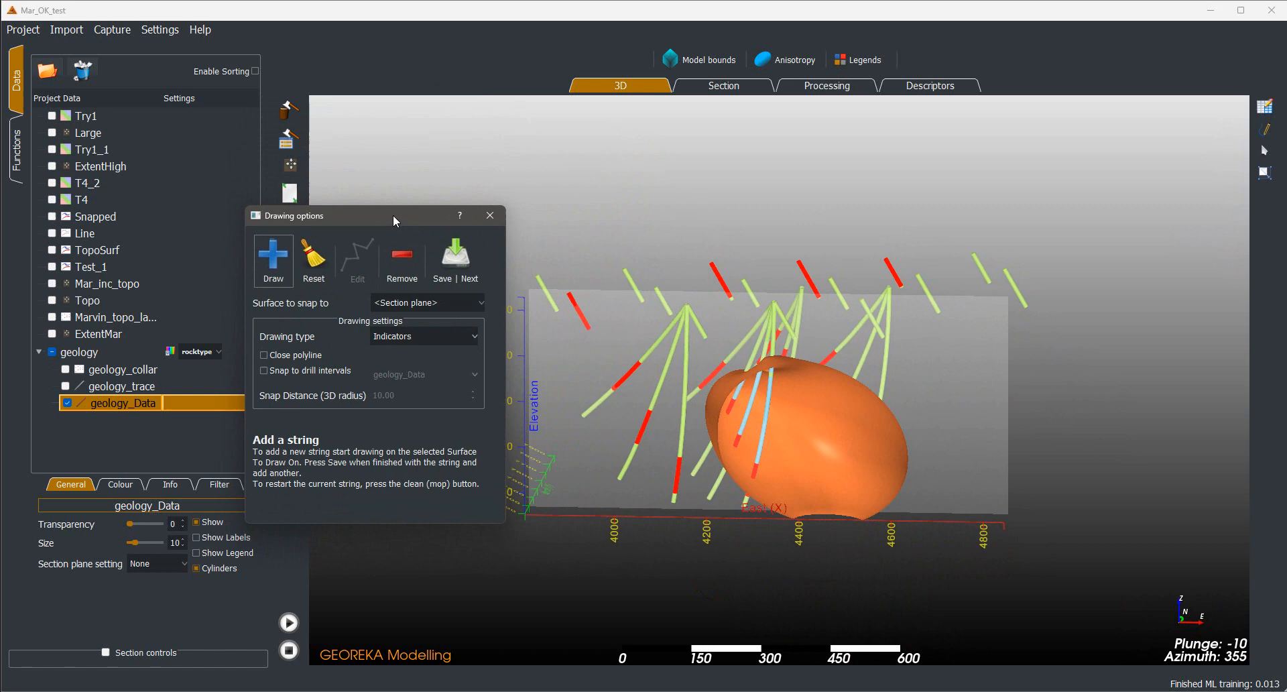
pyautogui.click(282, 113)
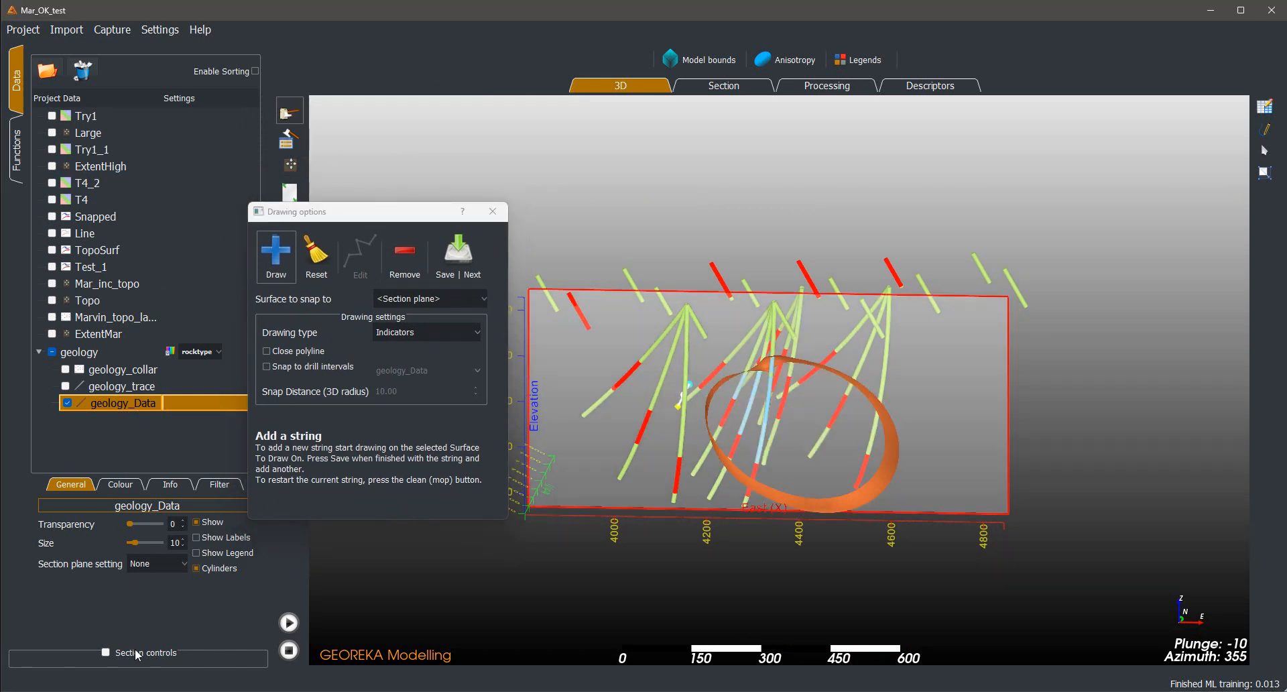
pyautogui.click(105, 652)
pyautogui.click(73, 541)
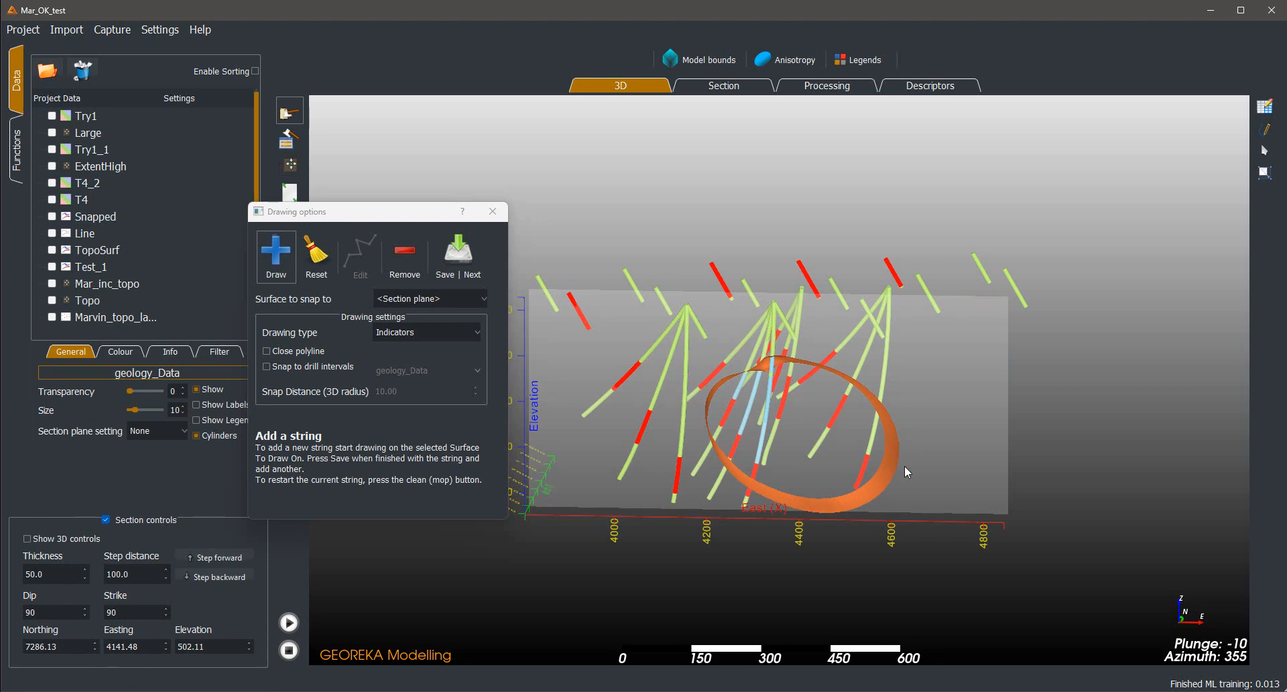
# Draw a short two-click indicator string on the section plane inside the orange volume's outline and save it
pyautogui.moveTo(1065, 376); pyautogui.dragTo(1018, 364)
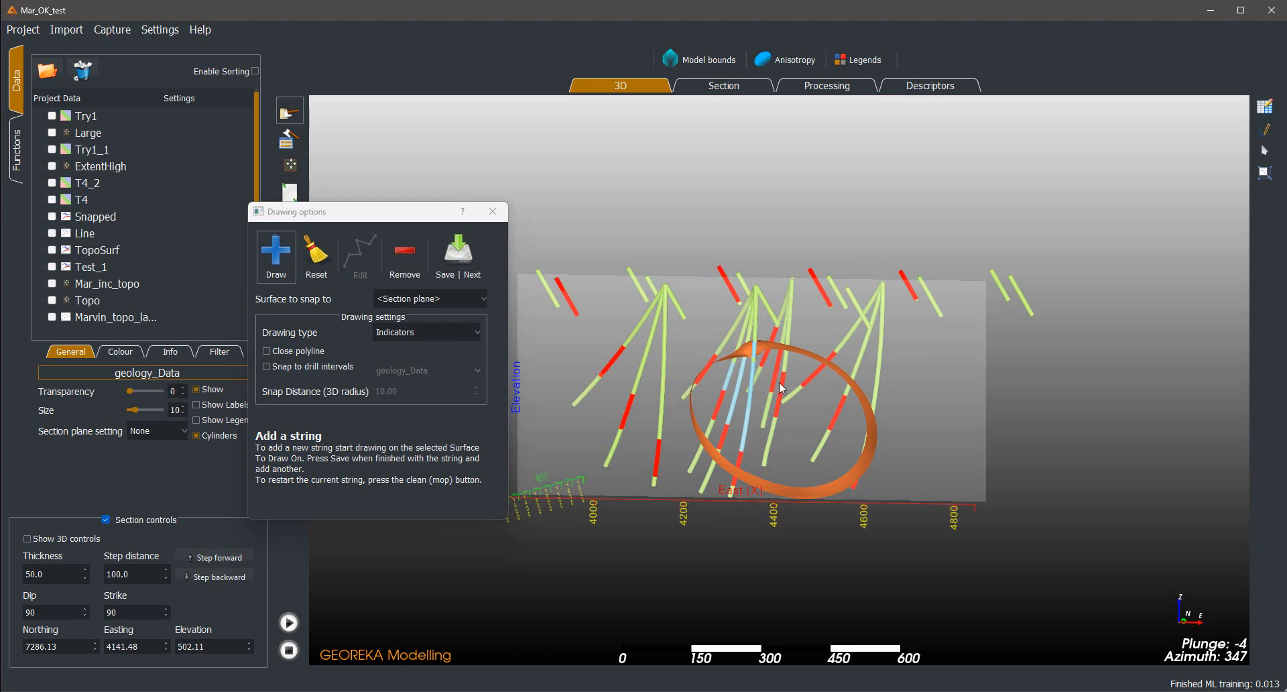
pyautogui.moveTo(914, 322); pyautogui.dragTo(1076, 444)
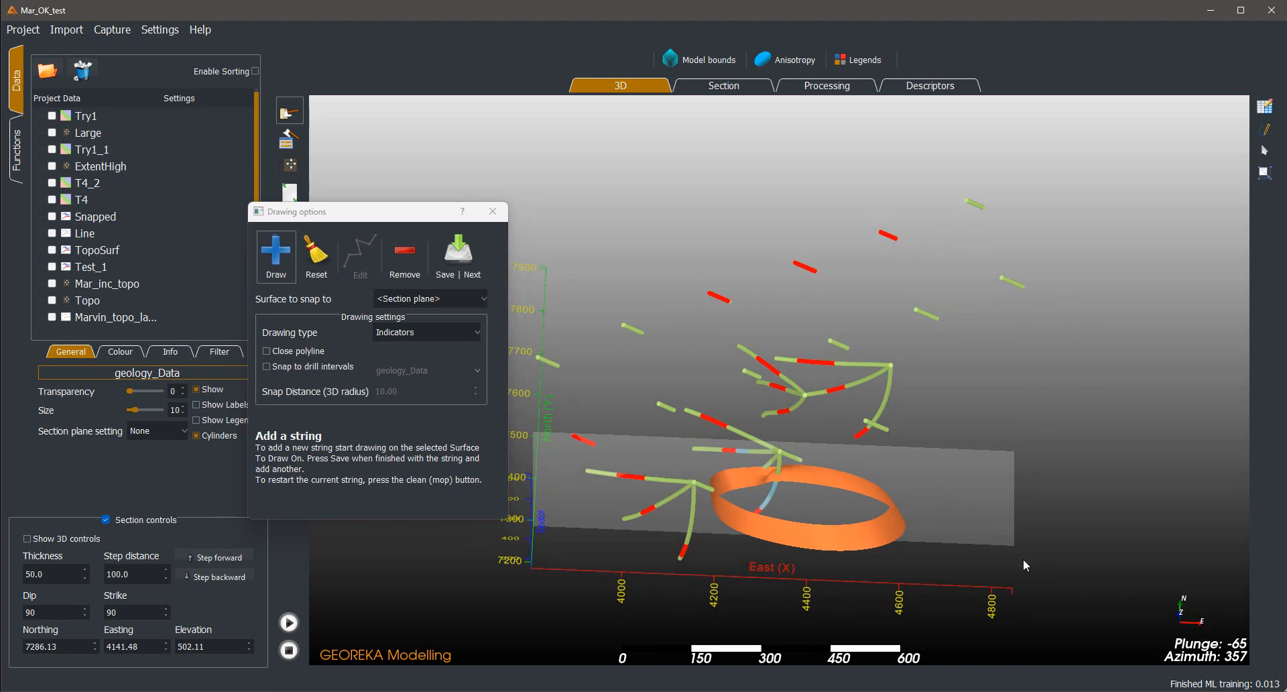
pyautogui.moveTo(1023, 558); pyautogui.dragTo(1031, 394)
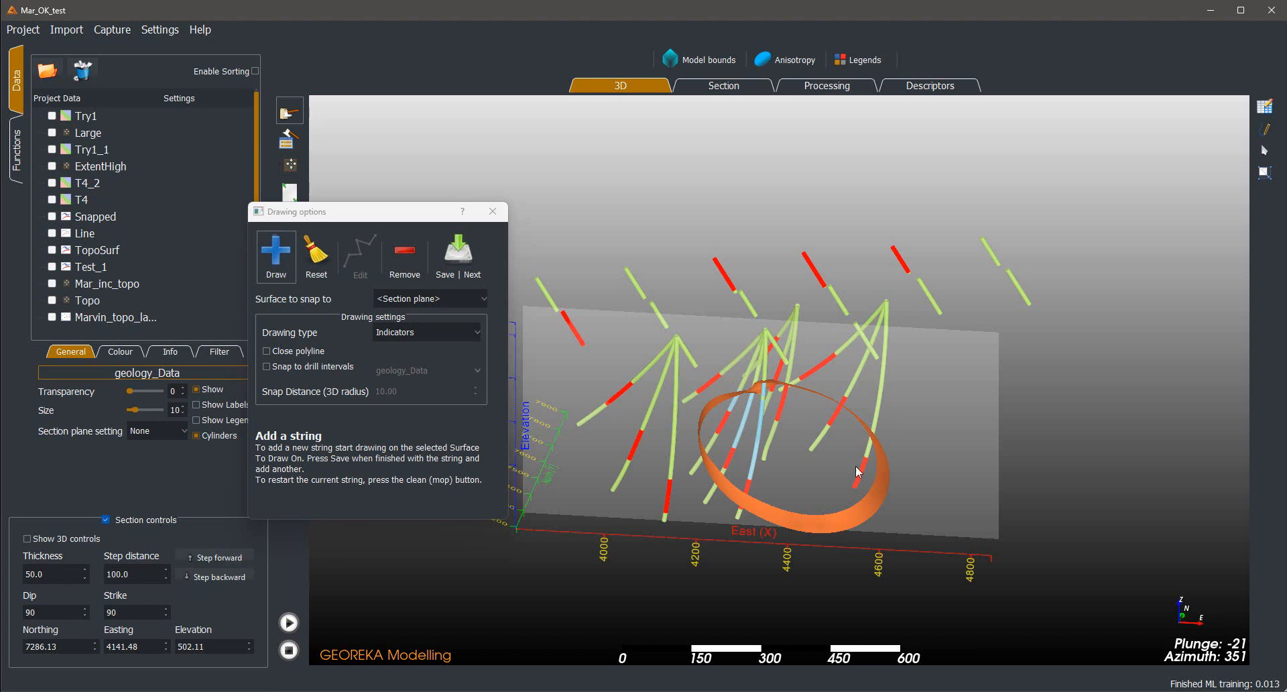
pyautogui.moveTo(1060, 413); pyautogui.dragTo(1104, 385, button='middle')
pyautogui.moveTo(1089, 400); pyautogui.dragTo(1036, 380)
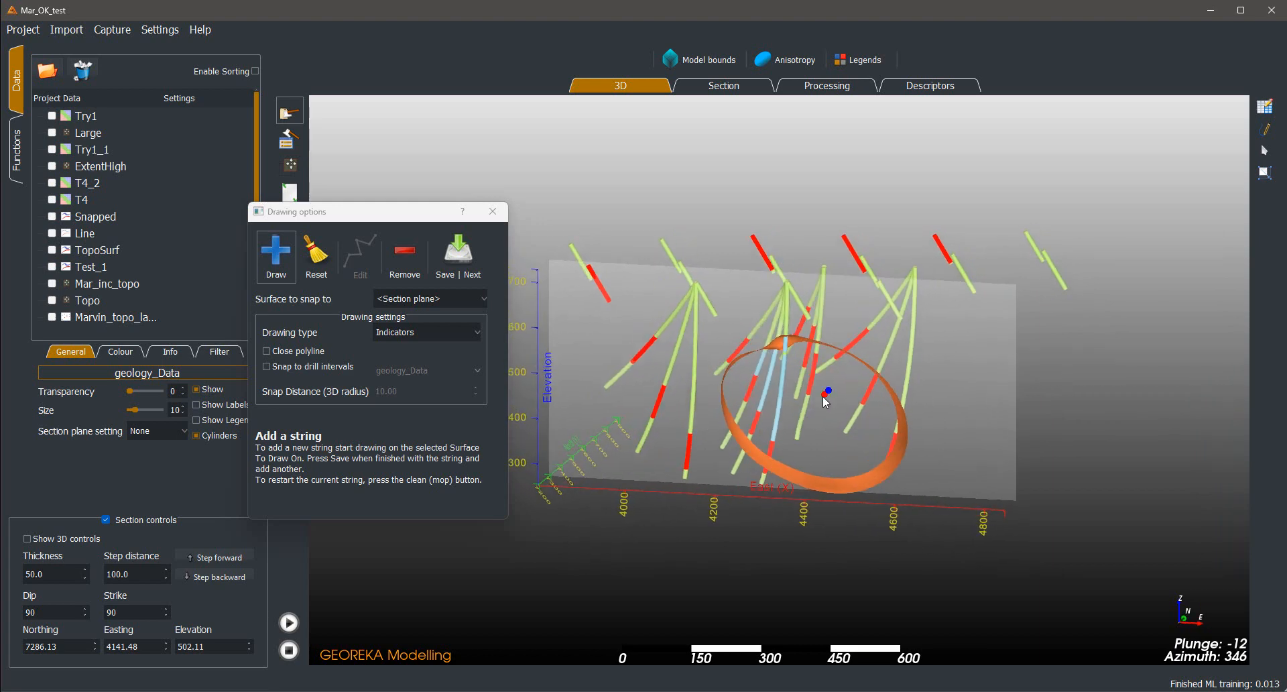
pyautogui.click(857, 383)
pyautogui.click(804, 414)
pyautogui.click(467, 261)
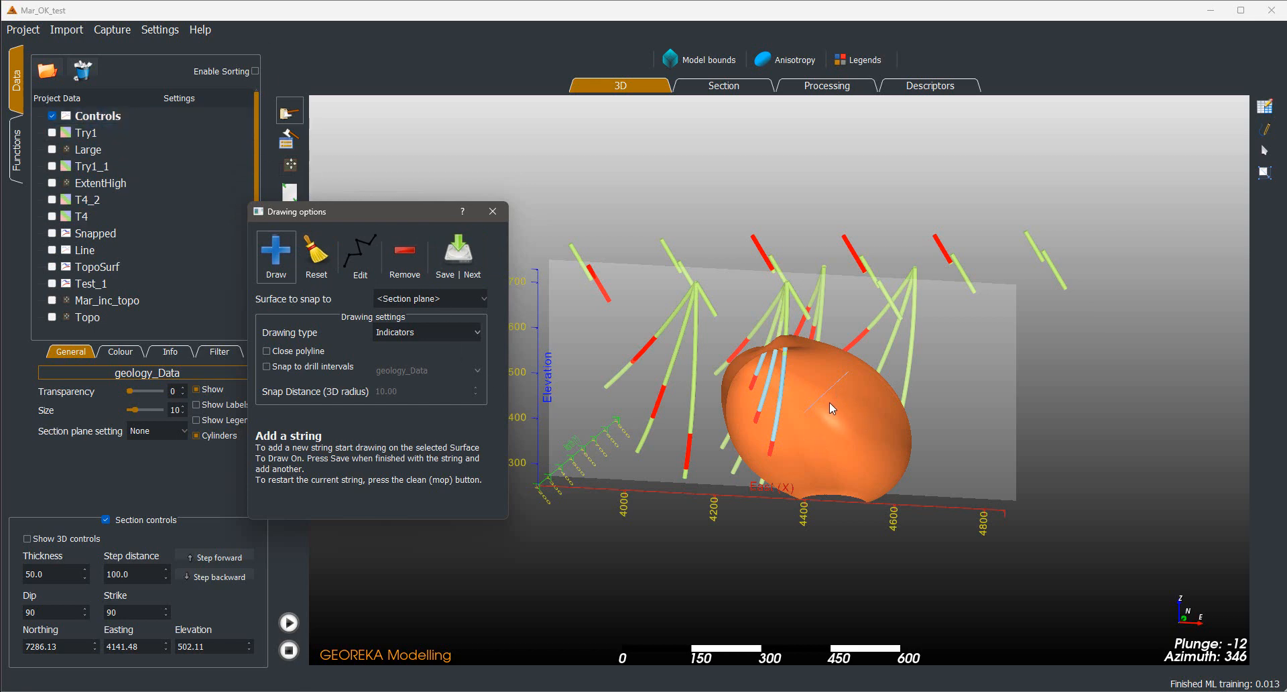
# Add the Controls polylines to the processing workflow, placed just below the geology node
pyautogui.click(826, 85)
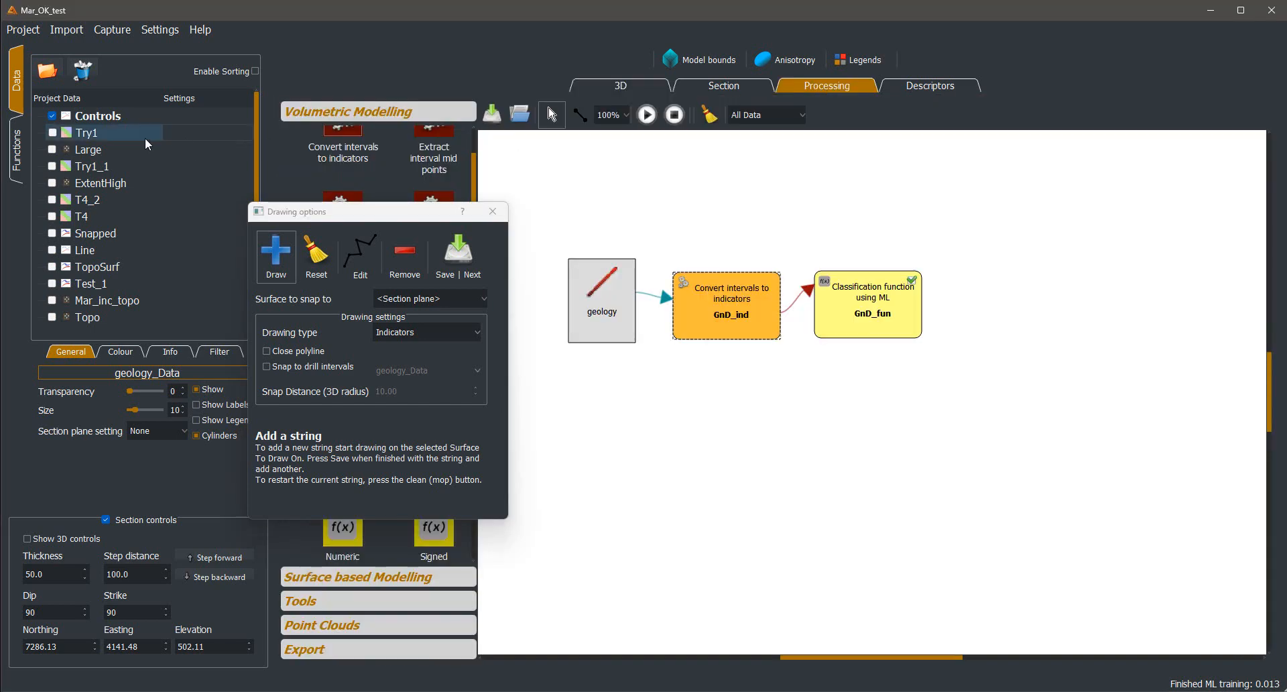
pyautogui.moveTo(96, 122); pyautogui.dragTo(725, 386)
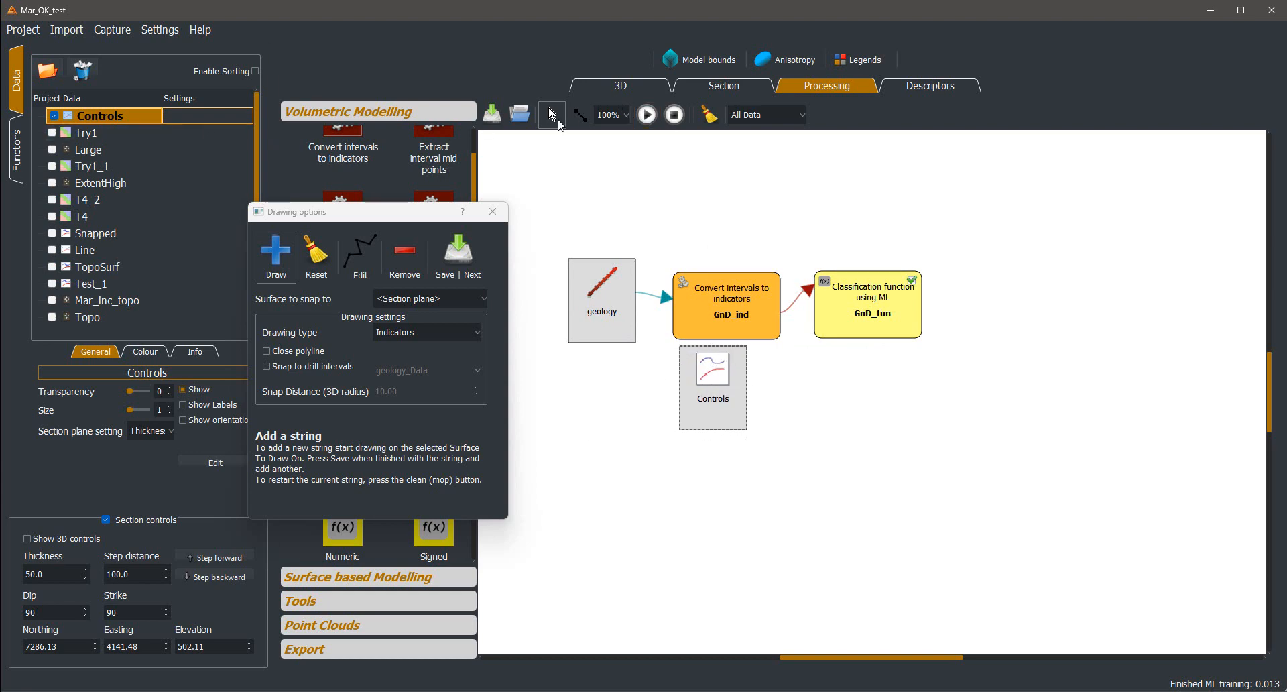
pyautogui.moveTo(713, 403); pyautogui.dragTo(617, 406)
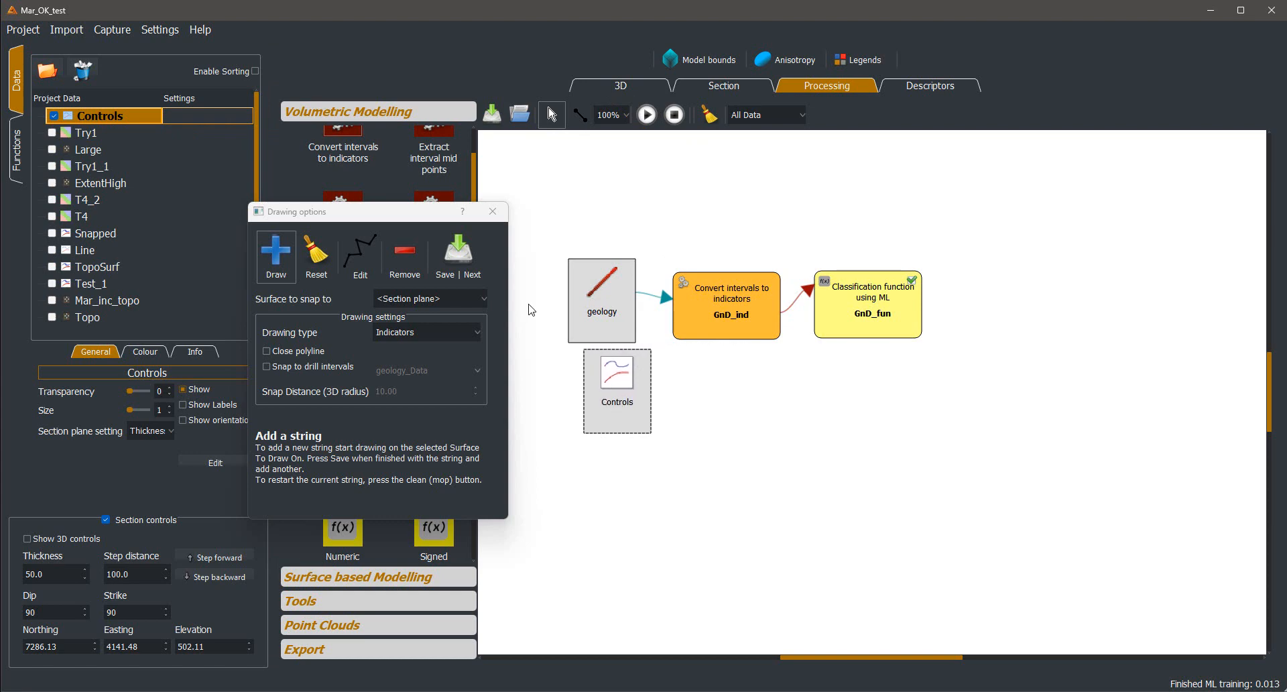
# Add a Convert polylines to indicator points node and connect it between Controls and the GnD_fun classification function
pyautogui.moveTo(419, 215); pyautogui.dragTo(283, 233)
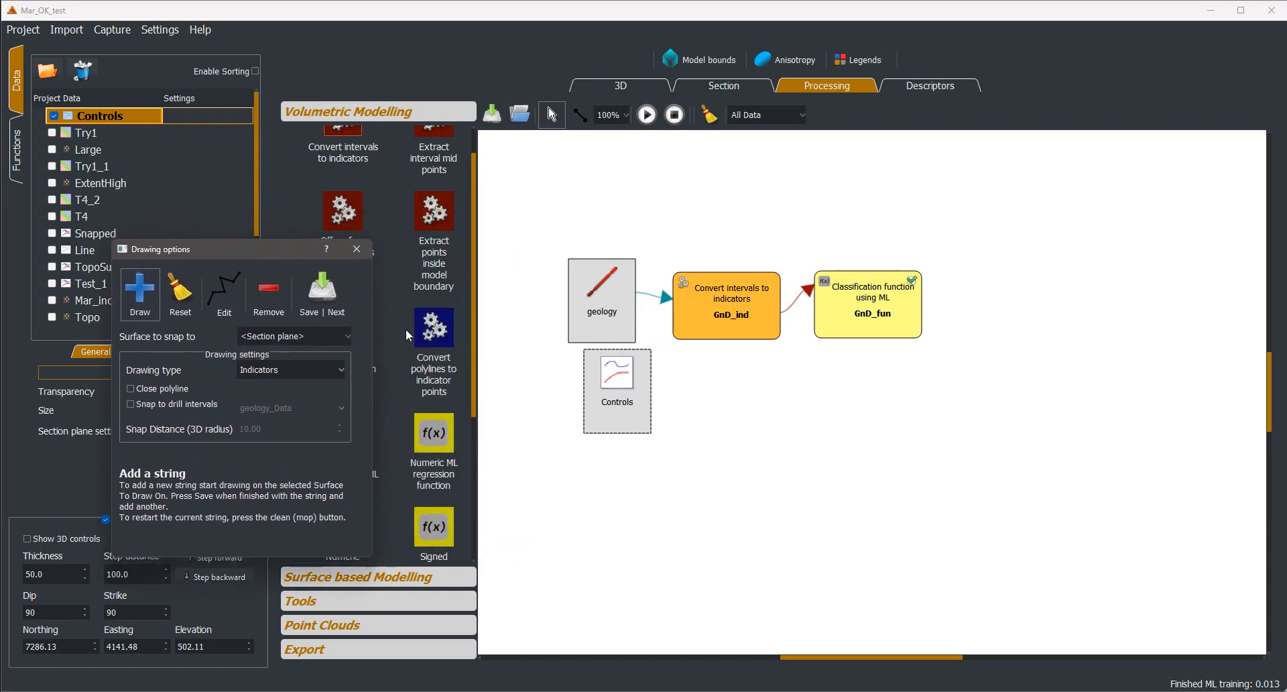
pyautogui.moveTo(434, 329); pyautogui.dragTo(720, 390)
pyautogui.moveTo(630, 389)
pyautogui.mouseDown()
pyautogui.moveTo(616, 387)
pyautogui.moveTo(808, 355)
pyautogui.moveTo(843, 325)
pyautogui.moveTo(865, 381)
pyautogui.mouseUp()
pyautogui.click(580, 115)
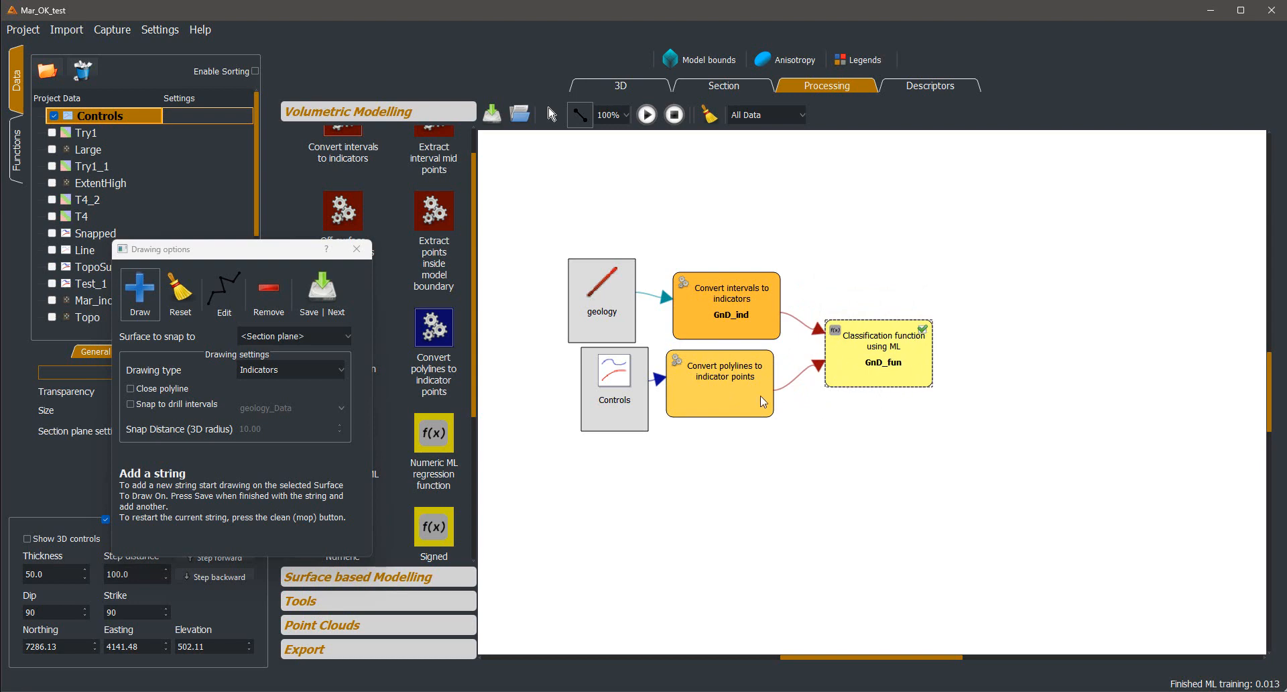
pyautogui.moveTo(760, 396); pyautogui.dragTo(767, 394)
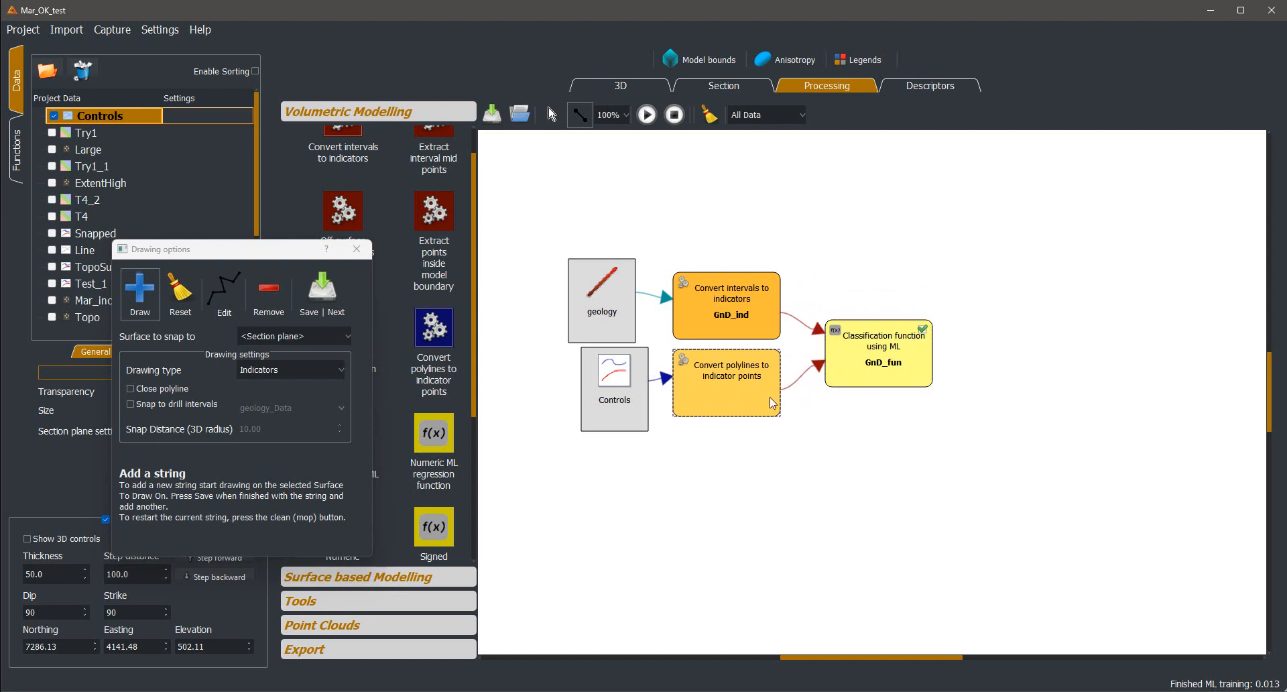
# Configure the Convert polylines to indicator points node to treat polylines as Boundary, with new segments 1.00 m long
pyautogui.doubleClick(729, 380)
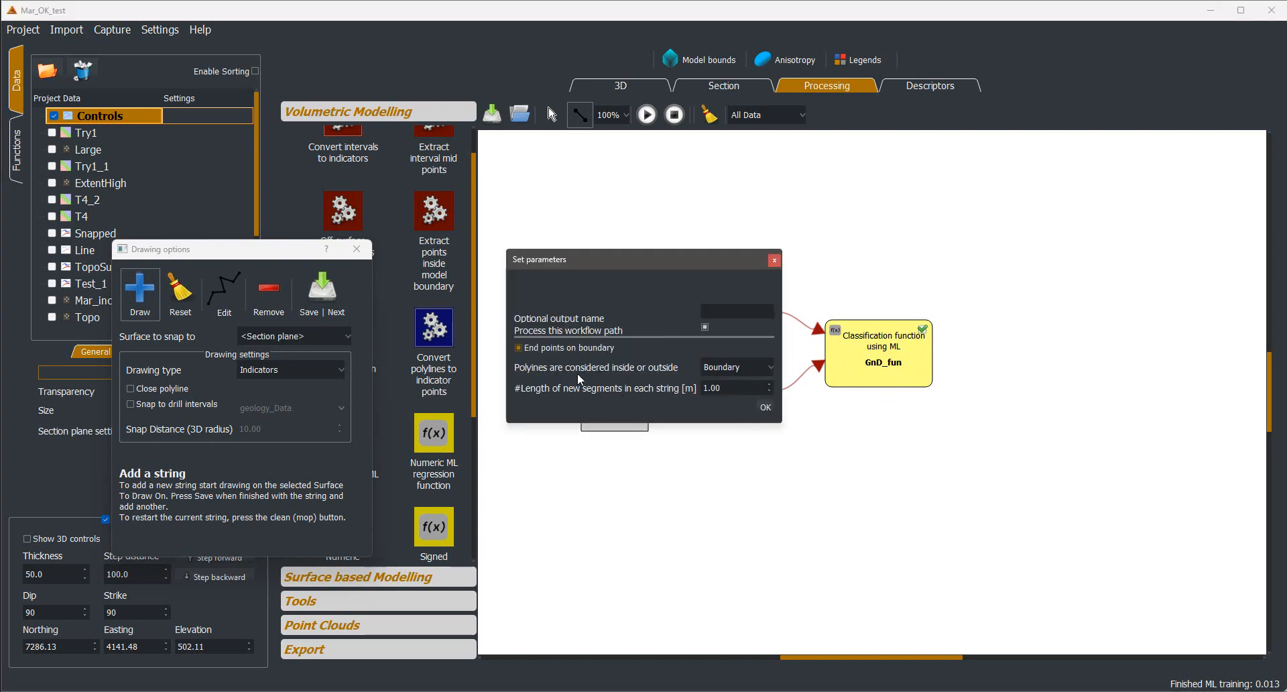
pyautogui.click(729, 367)
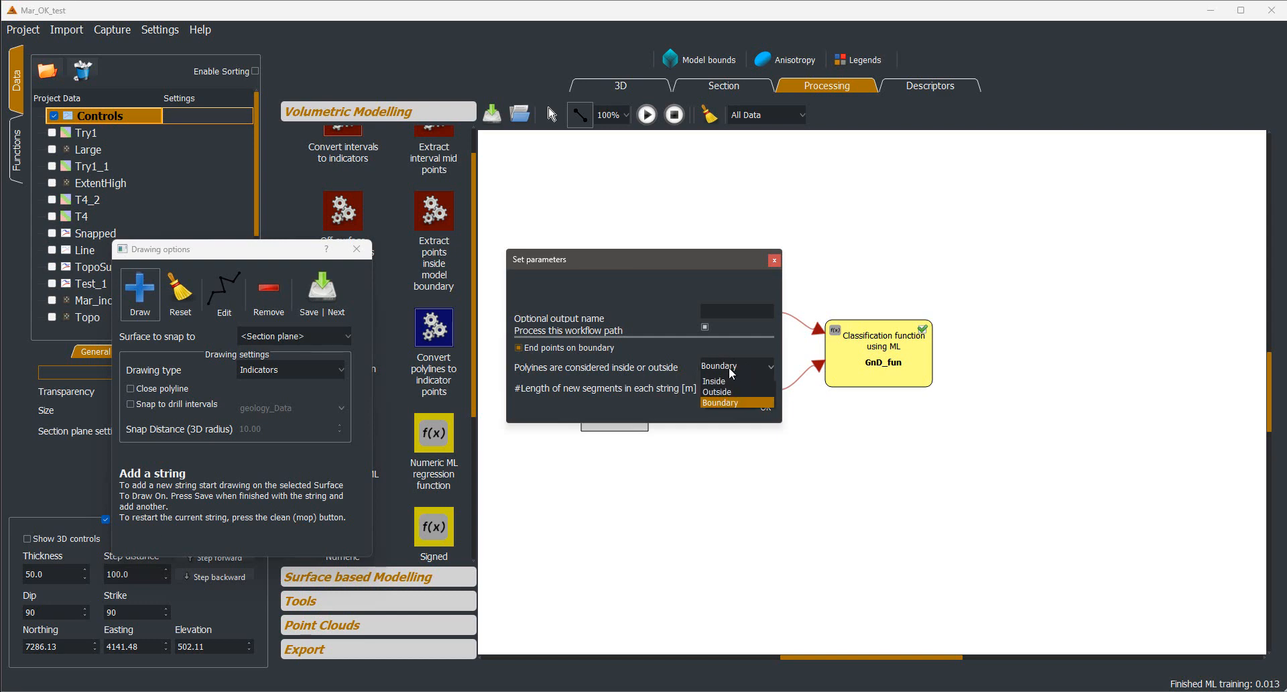
pyautogui.click(722, 402)
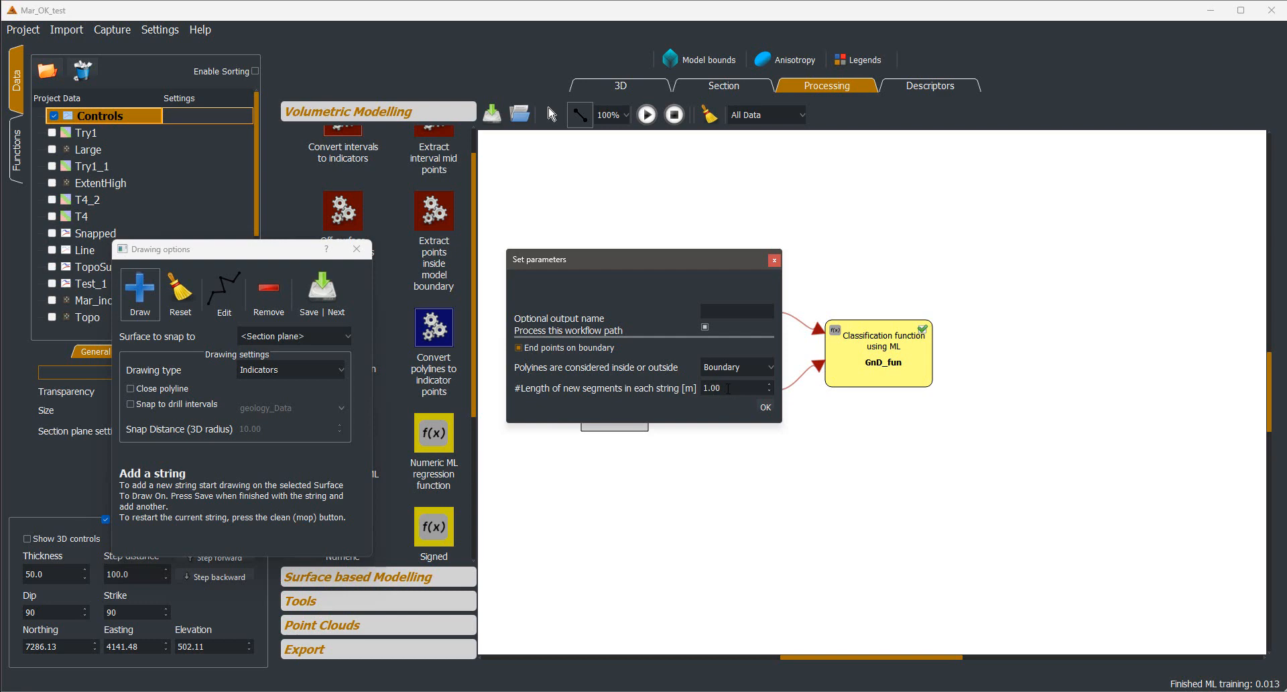
pyautogui.moveTo(728, 388); pyautogui.dragTo(719, 390)
pyautogui.click(770, 409)
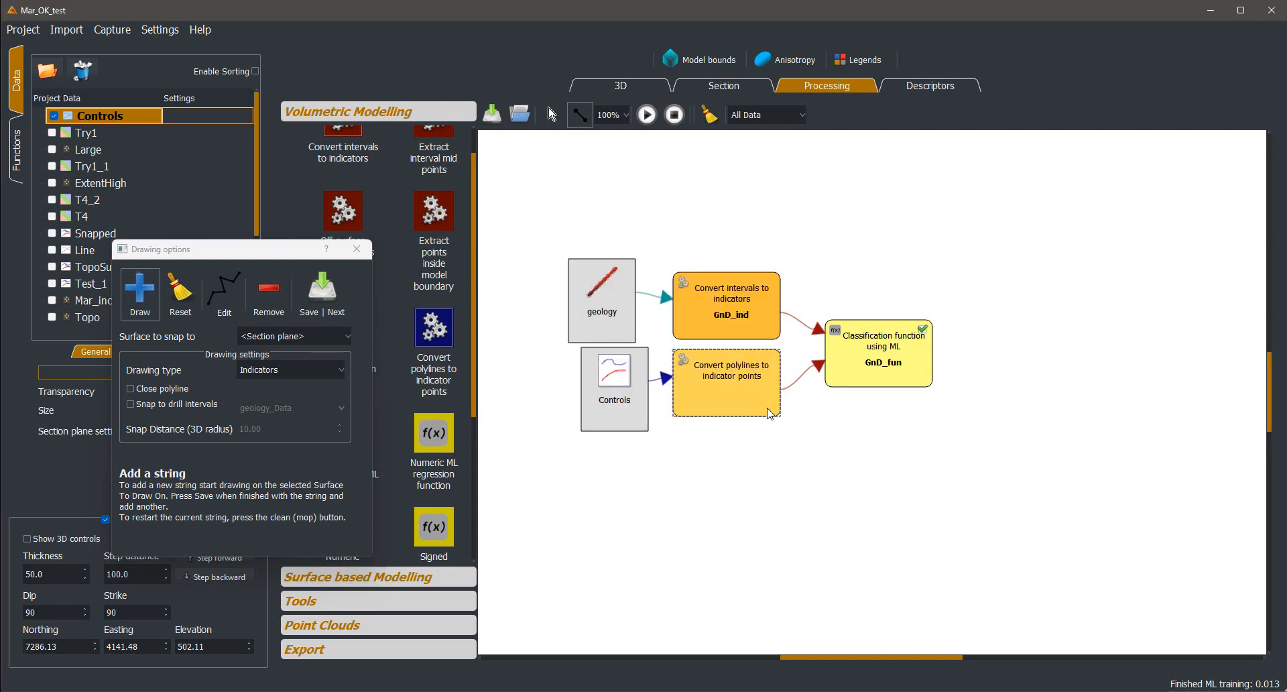
# Run the processing workflow with the control string included and examine the rebuilt orange volume in 3D
pyautogui.click(647, 116)
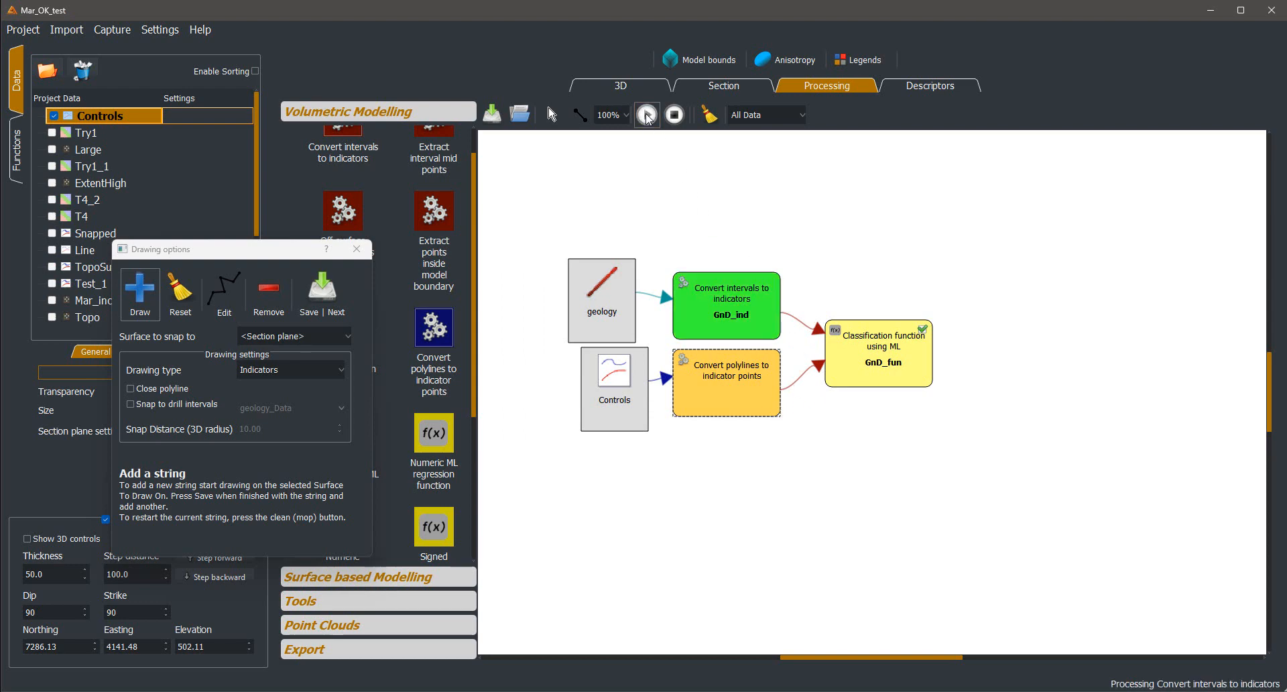
pyautogui.click(636, 83)
pyautogui.moveTo(774, 163); pyautogui.dragTo(749, 170)
pyautogui.scroll(3, 767, 173)
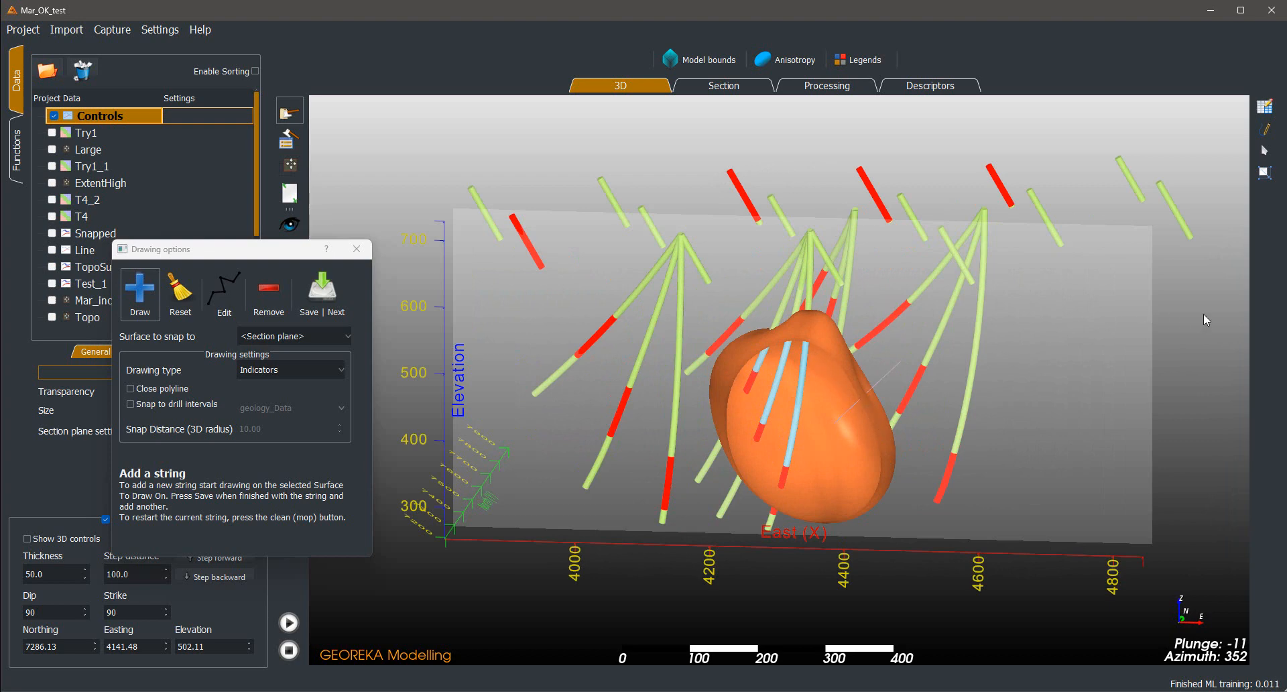
pyautogui.moveTo(1203, 313); pyautogui.dragTo(1214, 282)
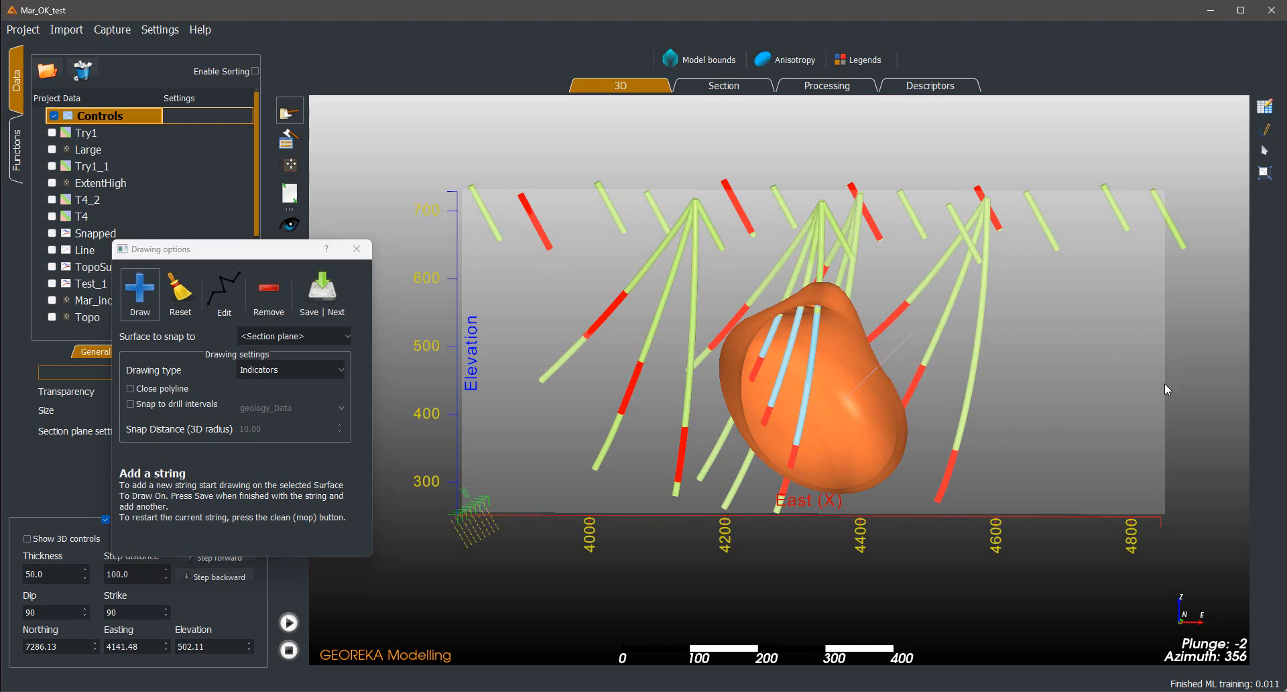
pyautogui.moveTo(1164, 384); pyautogui.dragTo(856, 387)
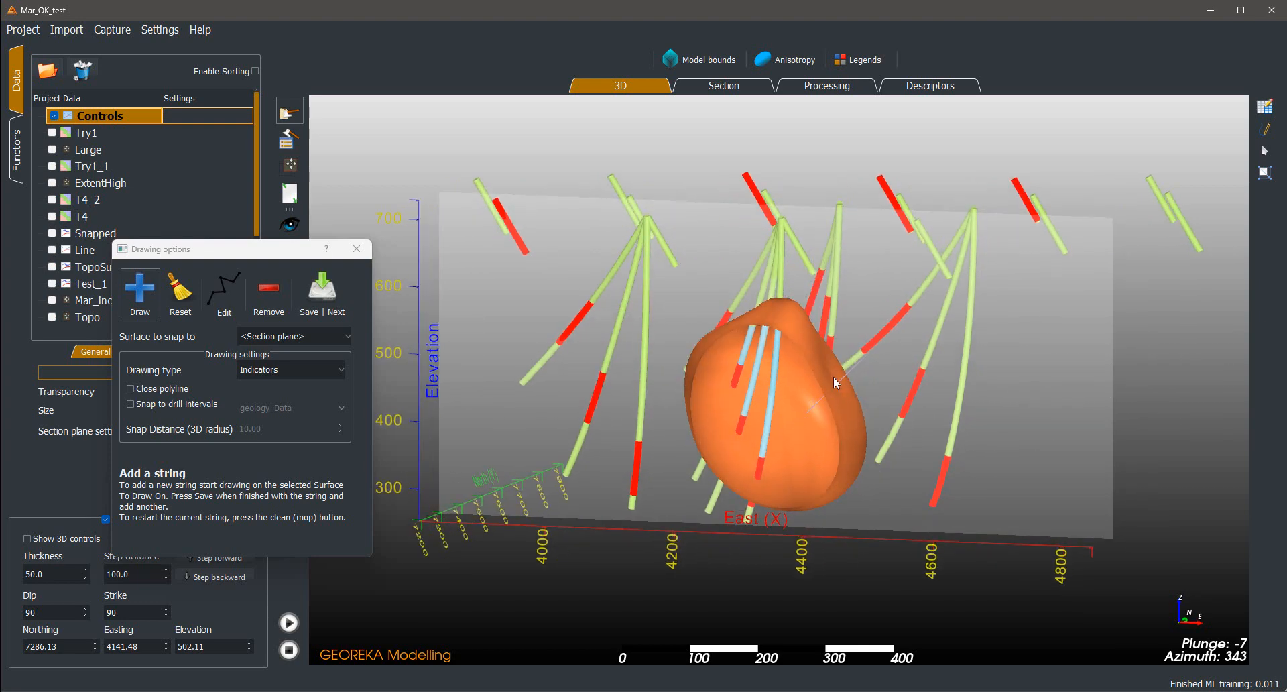
pyautogui.moveTo(1162, 370); pyautogui.dragTo(1208, 359)
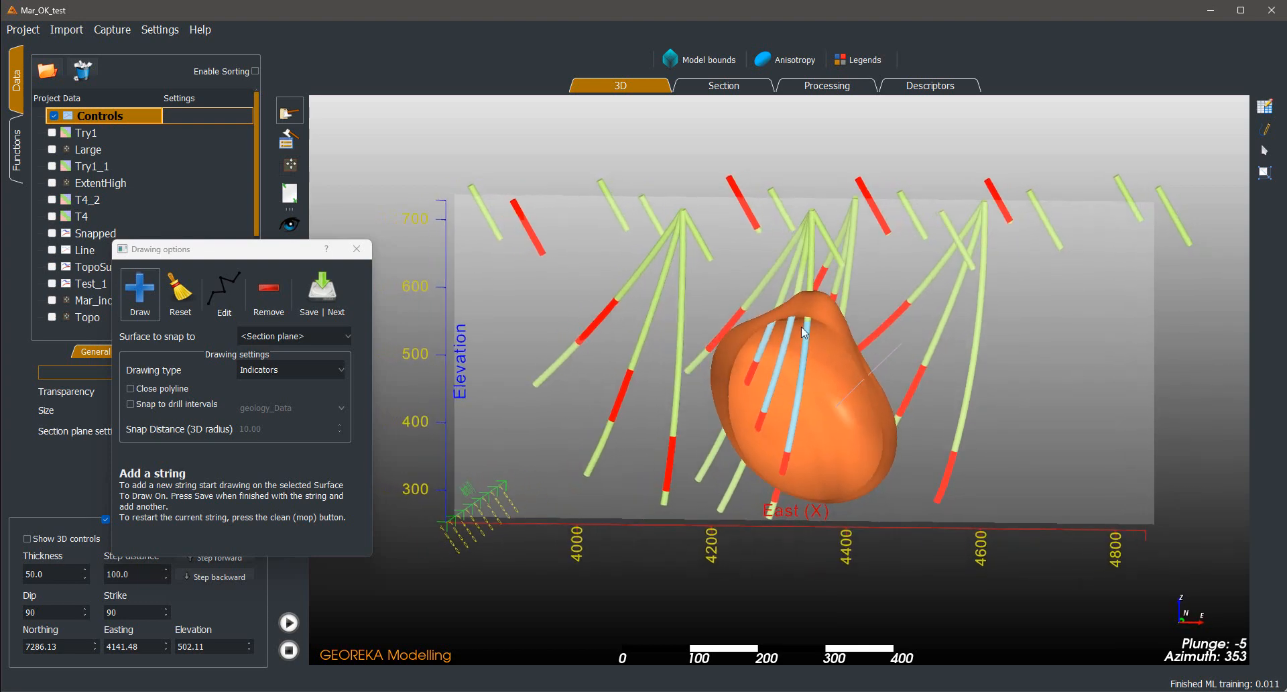
pyautogui.scroll(-2, 966, 457)
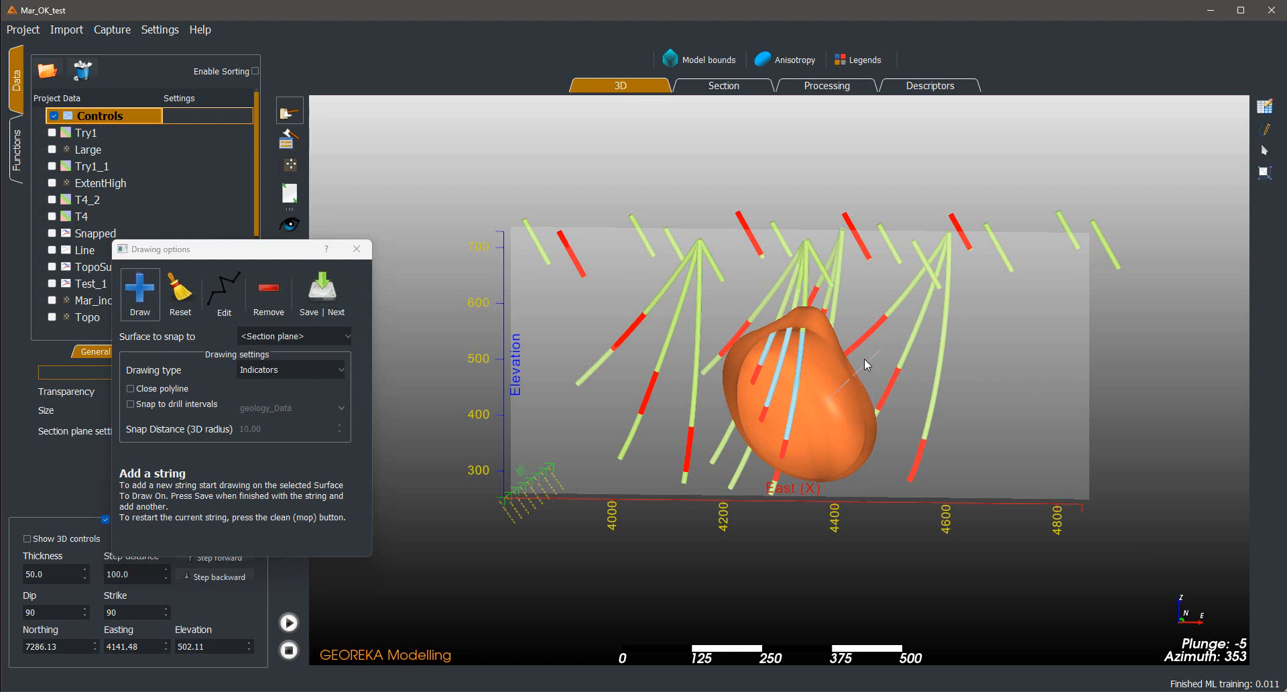
# Draw and save an indicator string across the volume's lower-right edge on the section plane, and rerun the workflow
pyautogui.moveTo(274, 249); pyautogui.dragTo(440, 215)
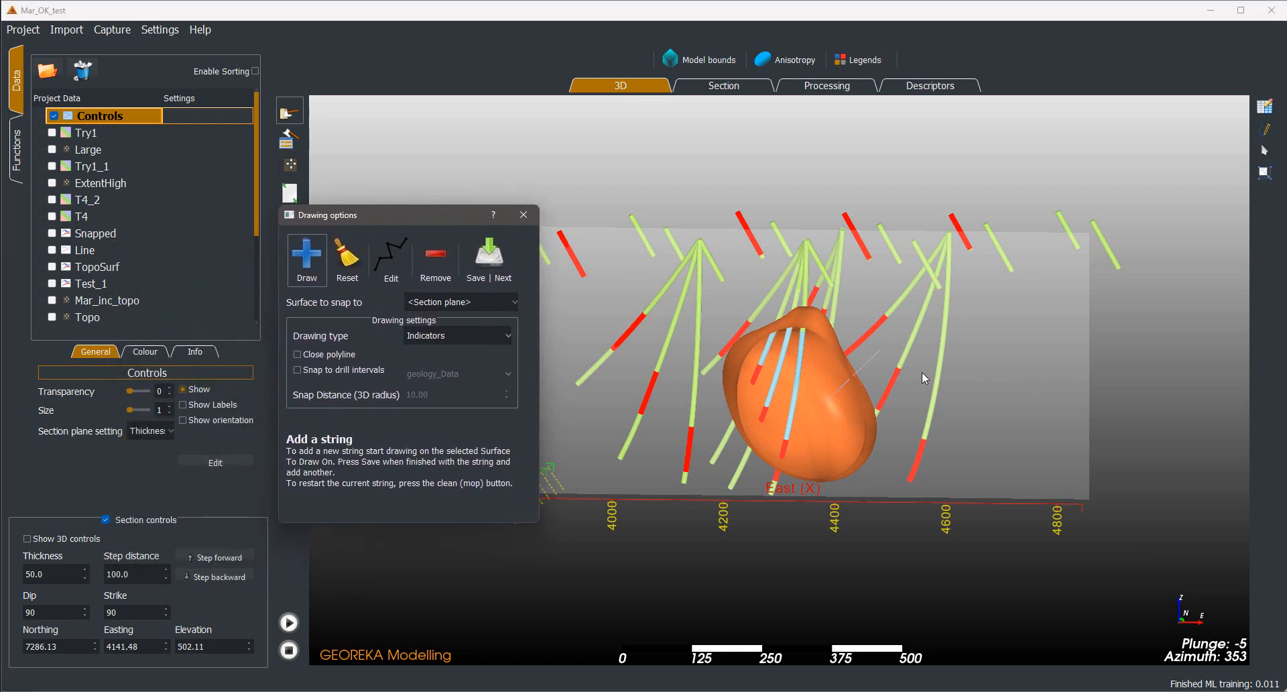
pyautogui.click(848, 437)
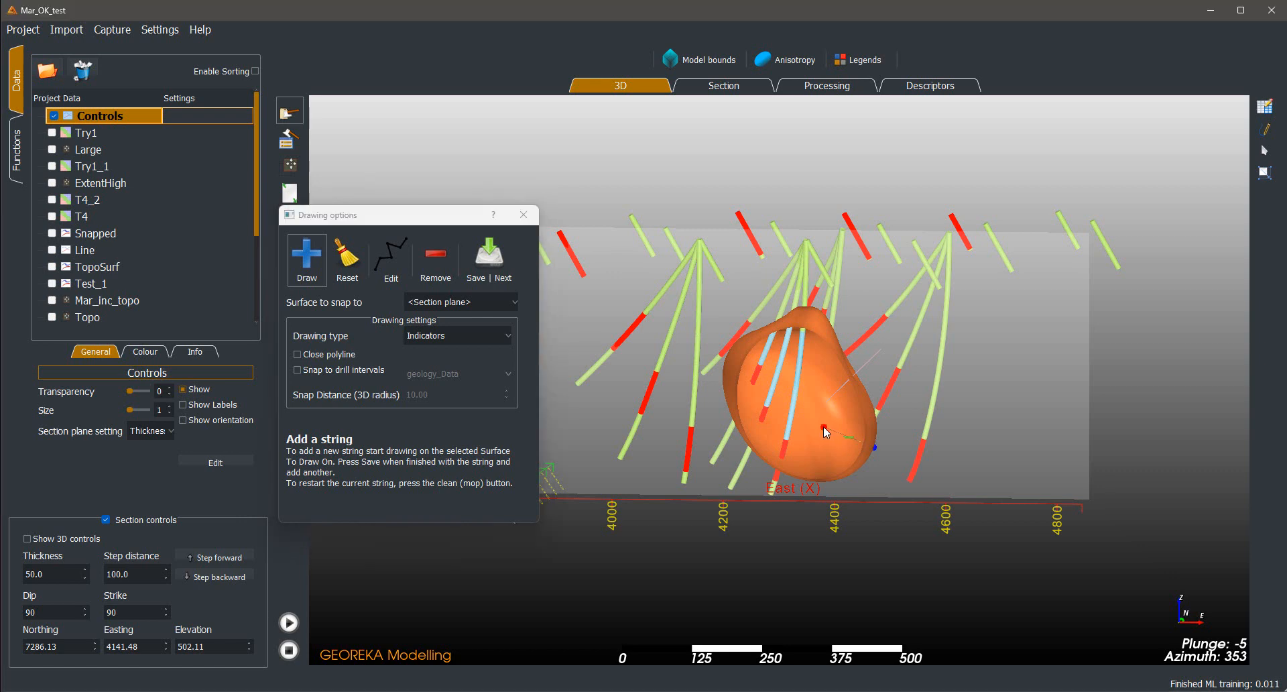
pyautogui.click(488, 258)
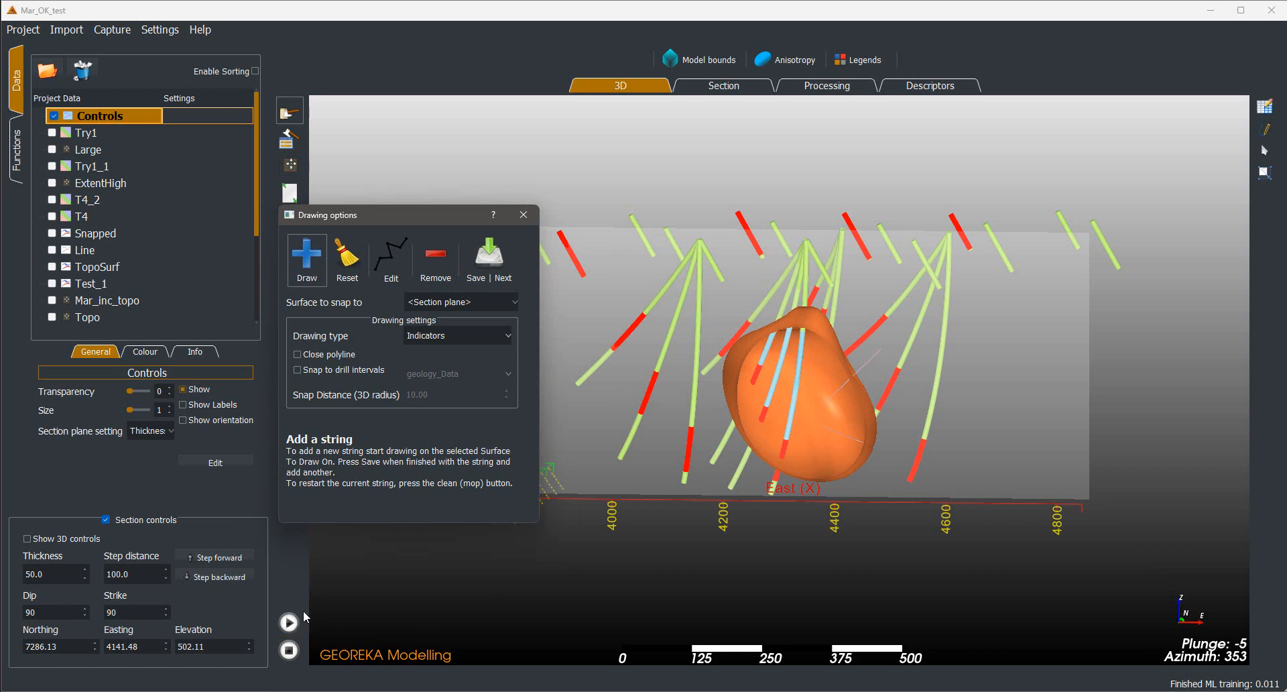
pyautogui.click(289, 625)
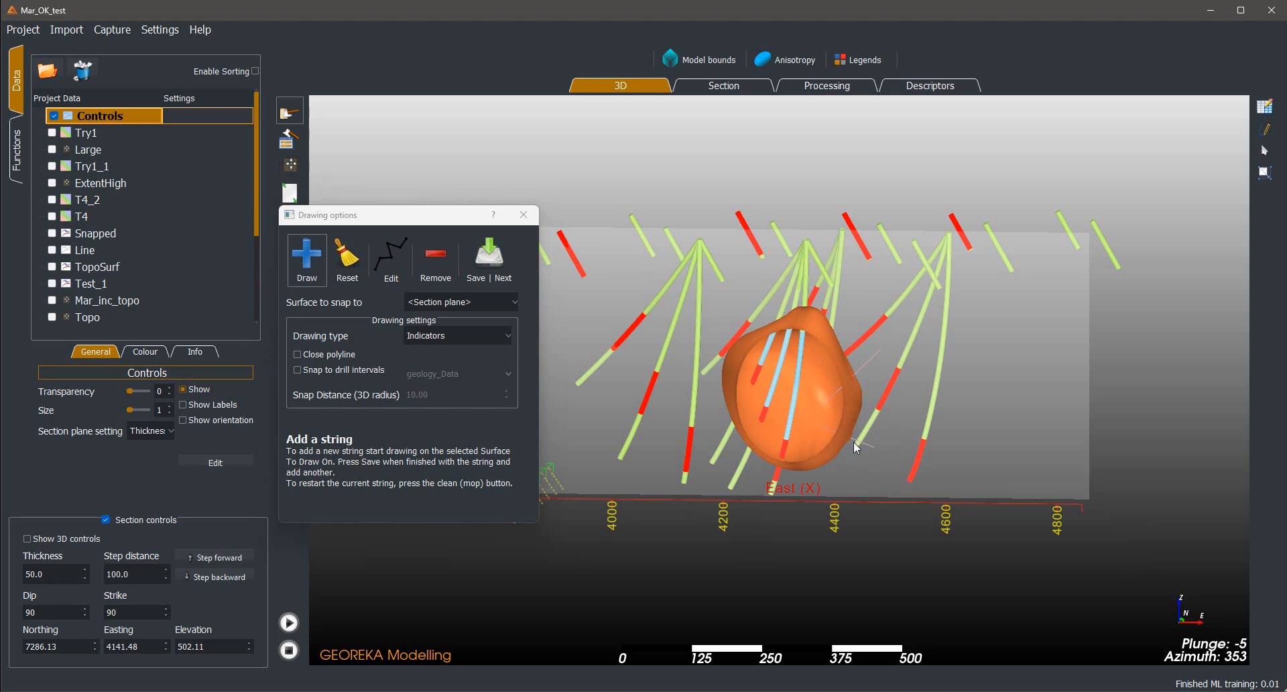
# Move the section plane one 100.0 step backward, to northing 7186.13
pyautogui.moveTo(1102, 416); pyautogui.dragTo(1181, 412)
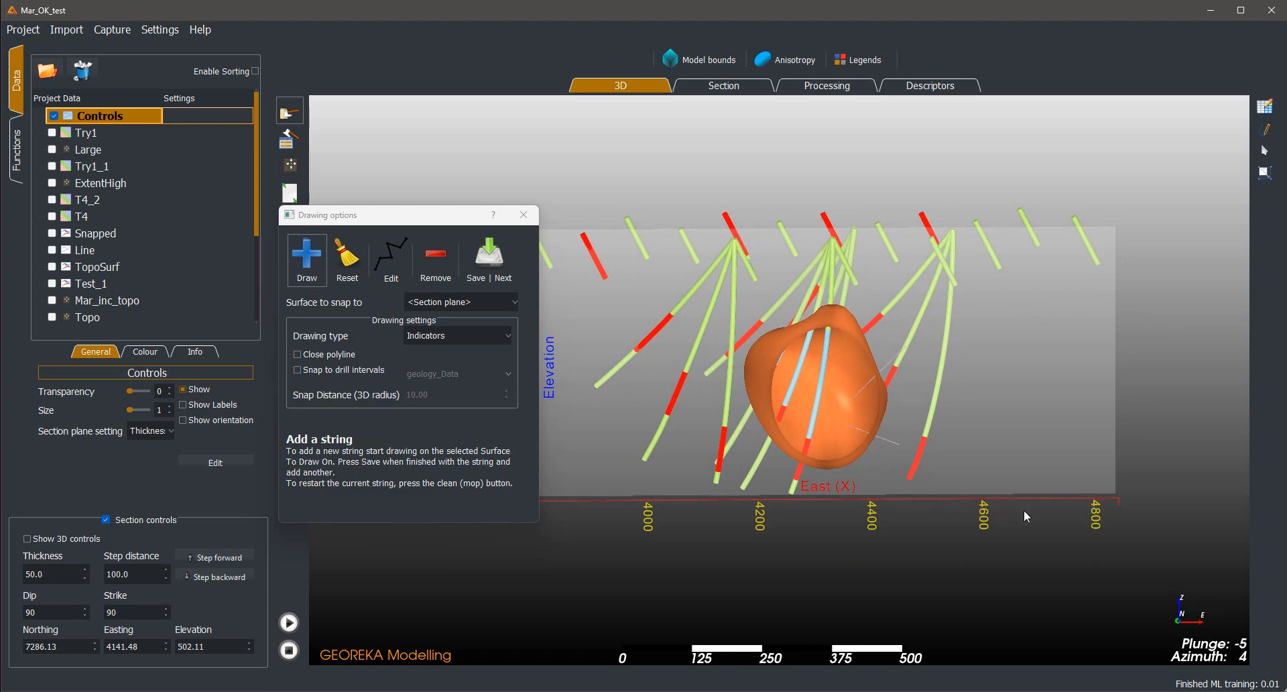
pyautogui.moveTo(1023, 509); pyautogui.dragTo(833, 516)
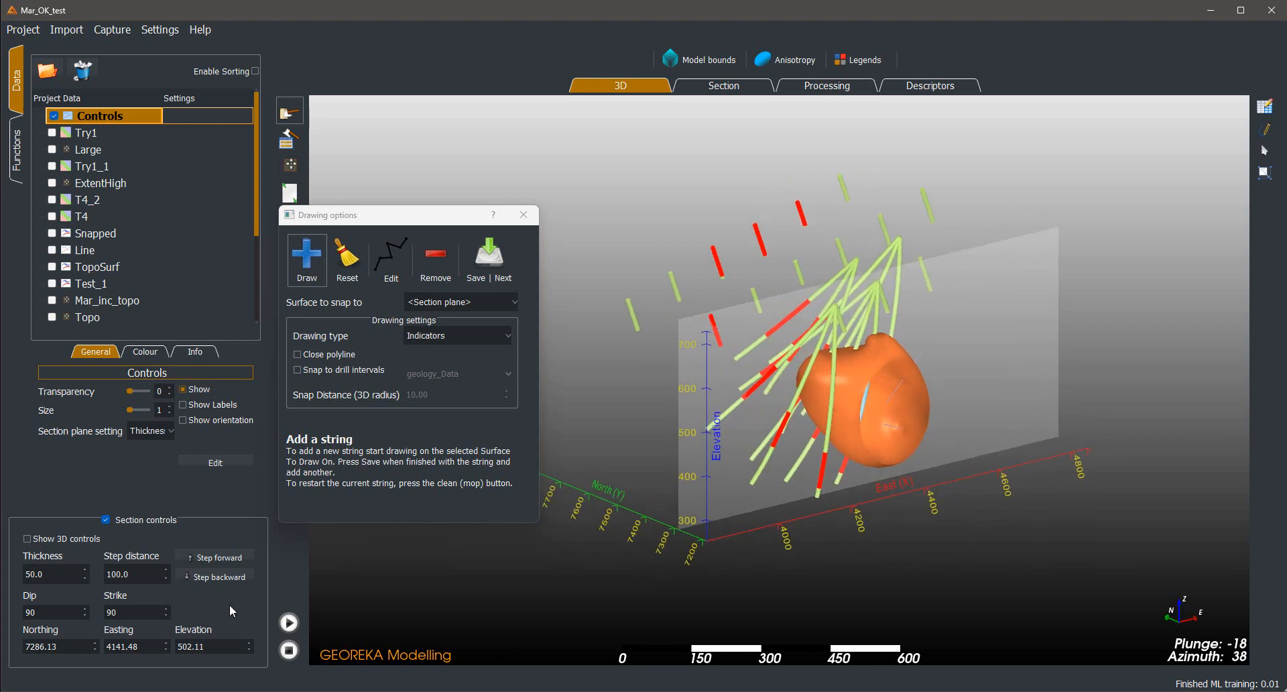
pyautogui.click(215, 578)
# Draw and save an indicator string across the volume's lower-left edge on the section plane, and rerun the workflow
pyautogui.moveTo(496, 578); pyautogui.dragTo(705, 514)
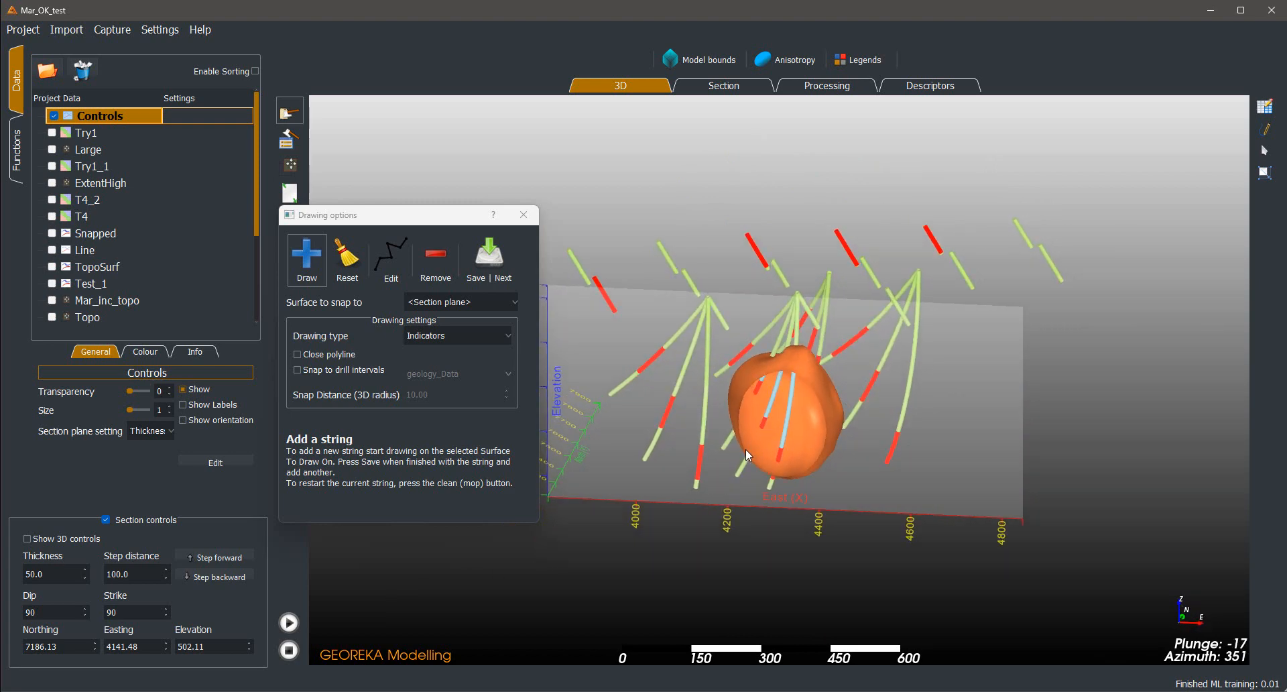
pyautogui.moveTo(754, 446); pyautogui.dragTo(774, 433)
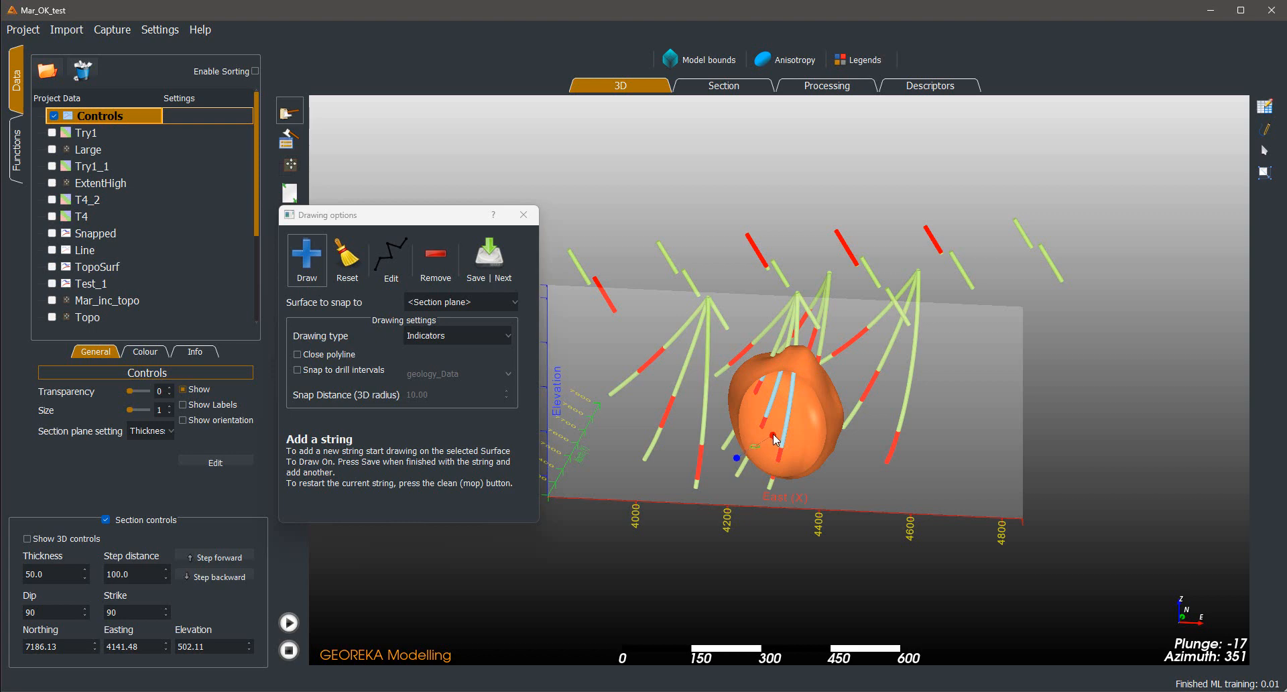
pyautogui.click(487, 268)
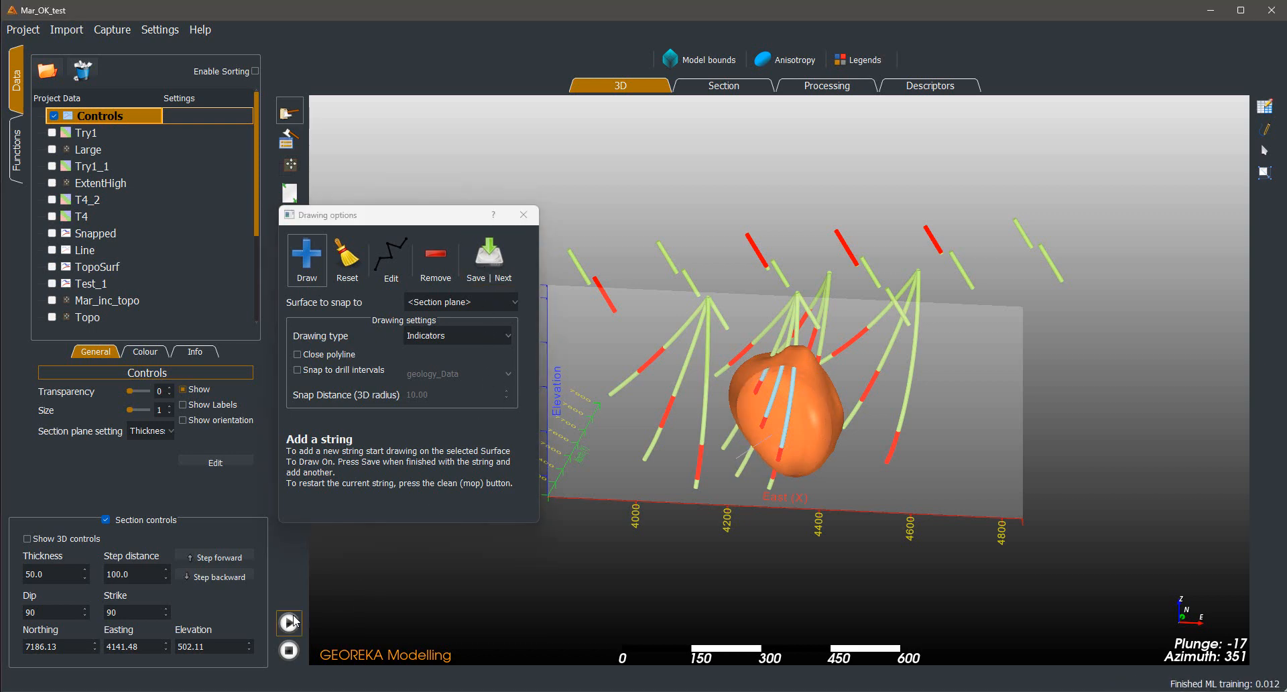
# Draw and save an indicator string from inside the volume out past its right edge, and rerun the workflow
pyautogui.moveTo(753, 572); pyautogui.dragTo(836, 578)
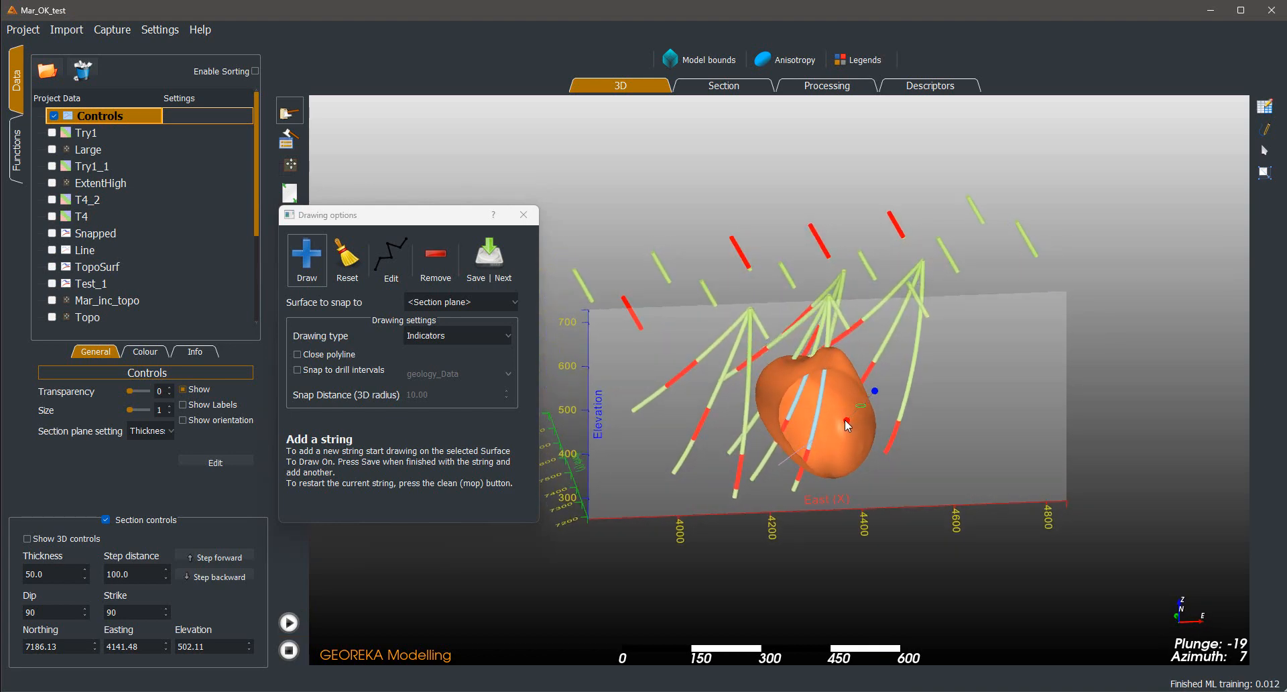
pyautogui.click(842, 416)
pyautogui.click(489, 259)
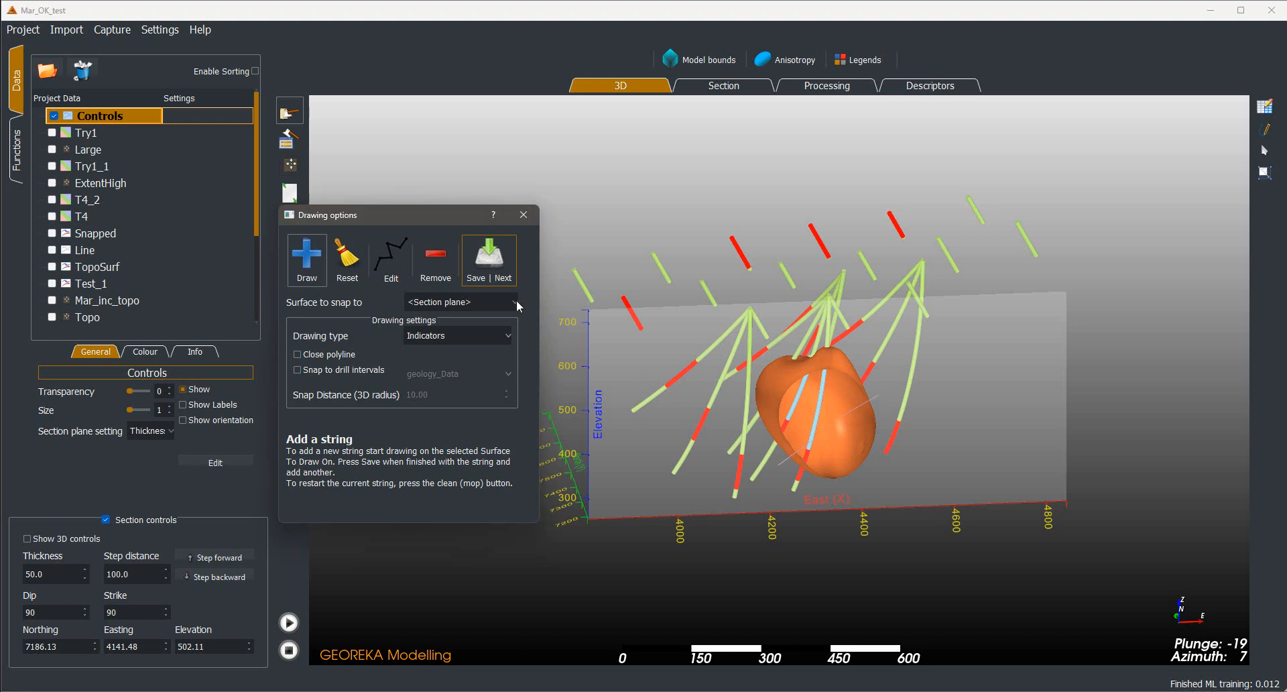
pyautogui.click(289, 623)
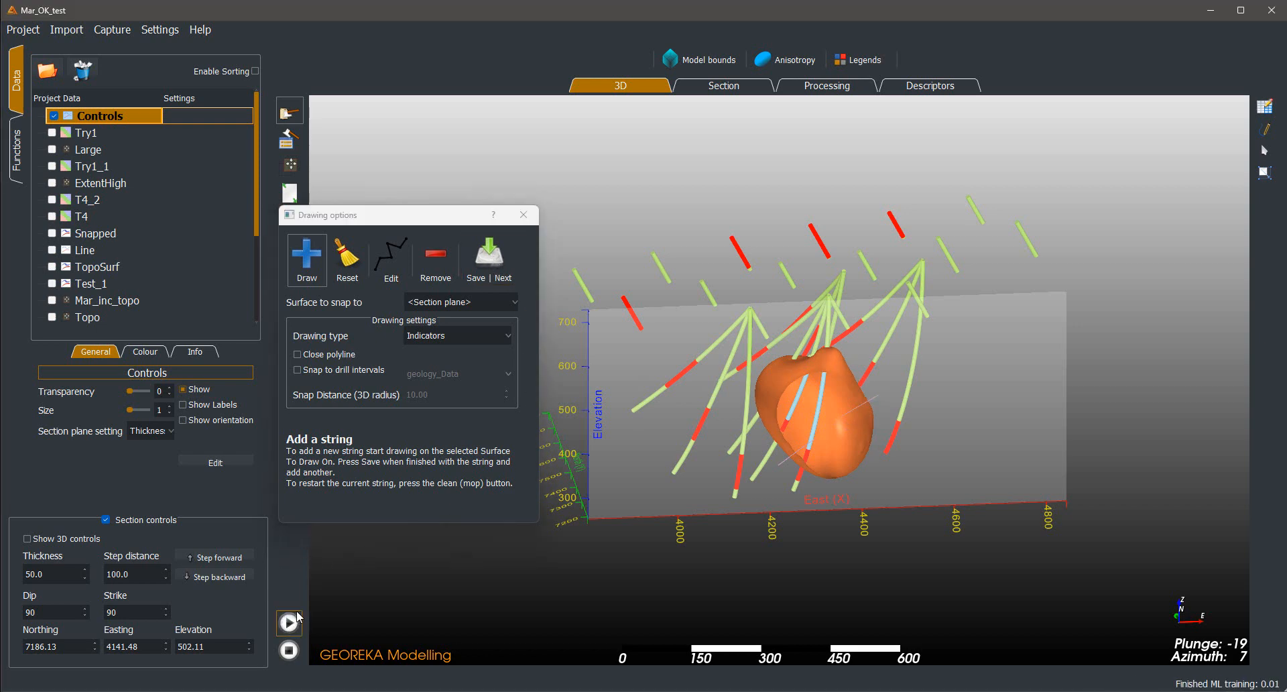
# Draw and save an indicator string across the volume's upper-left edge on the section plane, and rerun the workflow
pyautogui.moveTo(998, 533); pyautogui.dragTo(1090, 519)
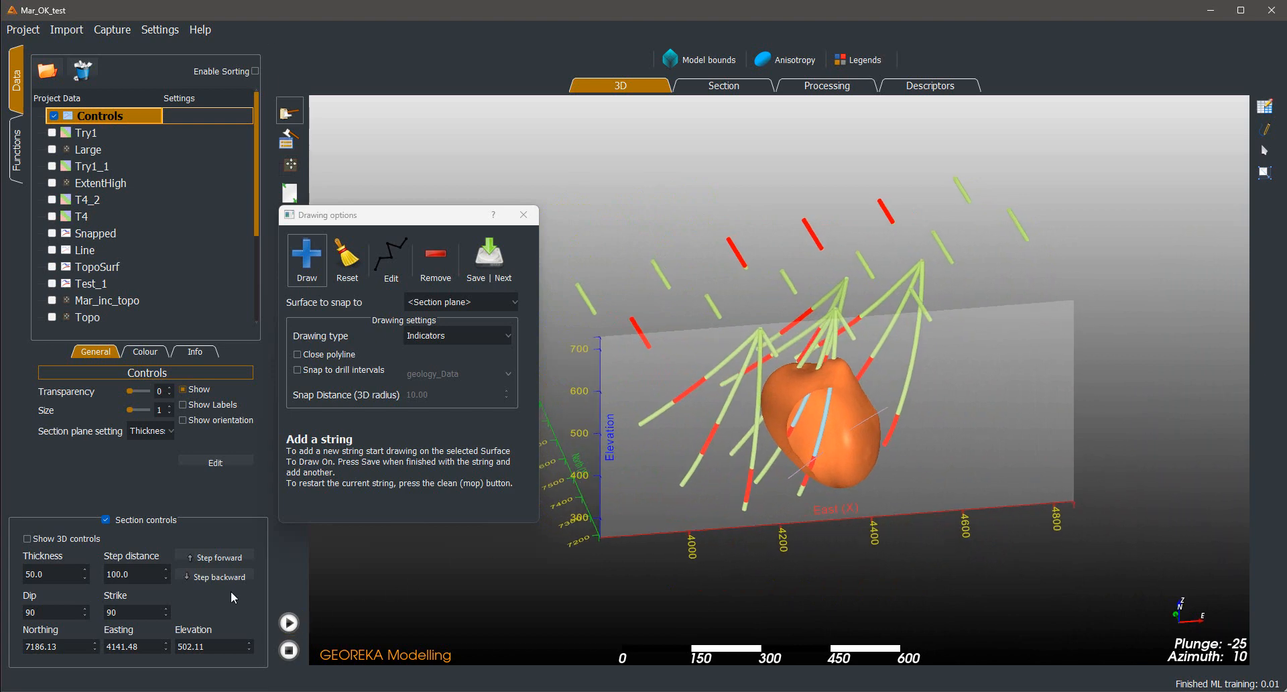
pyautogui.moveTo(908, 592); pyautogui.dragTo(778, 573)
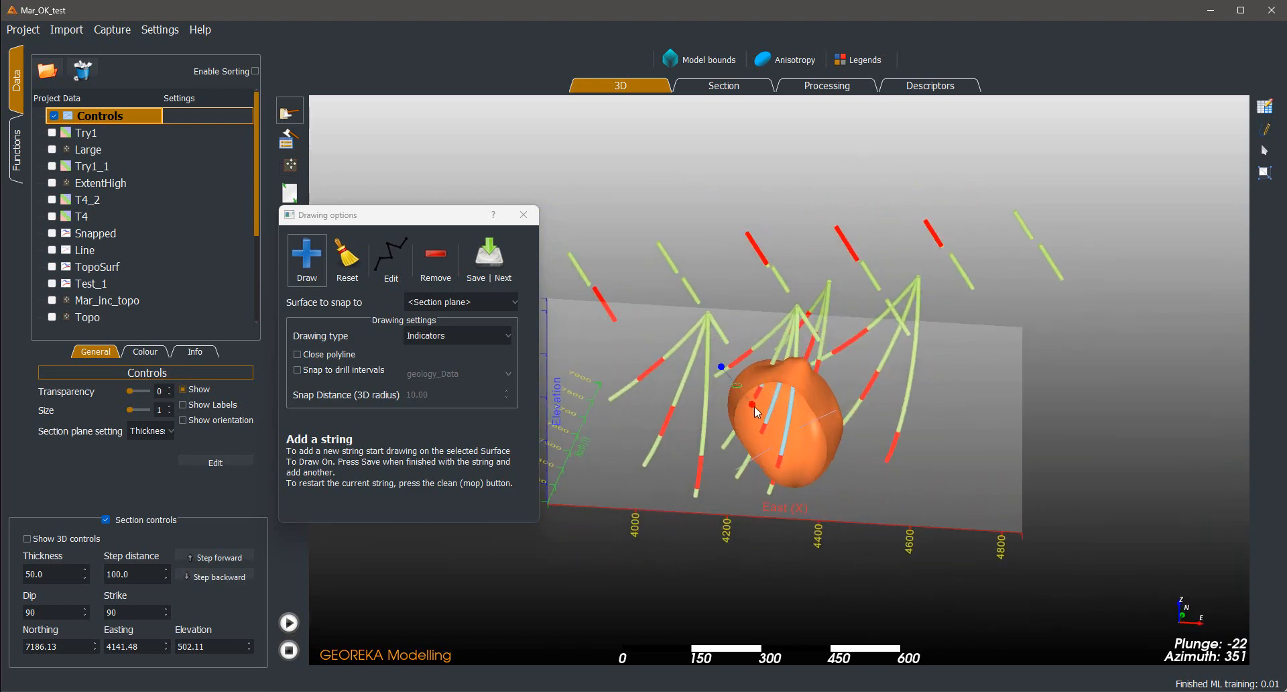
pyautogui.click(754, 403)
pyautogui.click(719, 367)
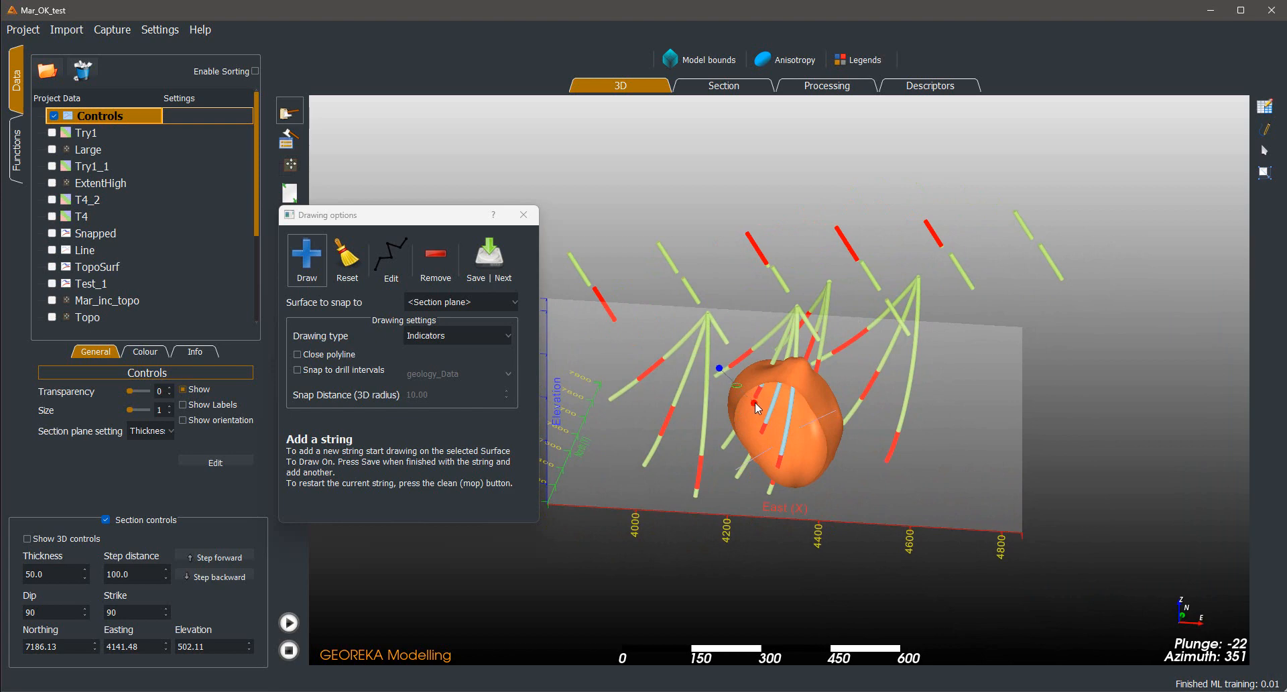
pyautogui.click(503, 276)
pyautogui.click(282, 619)
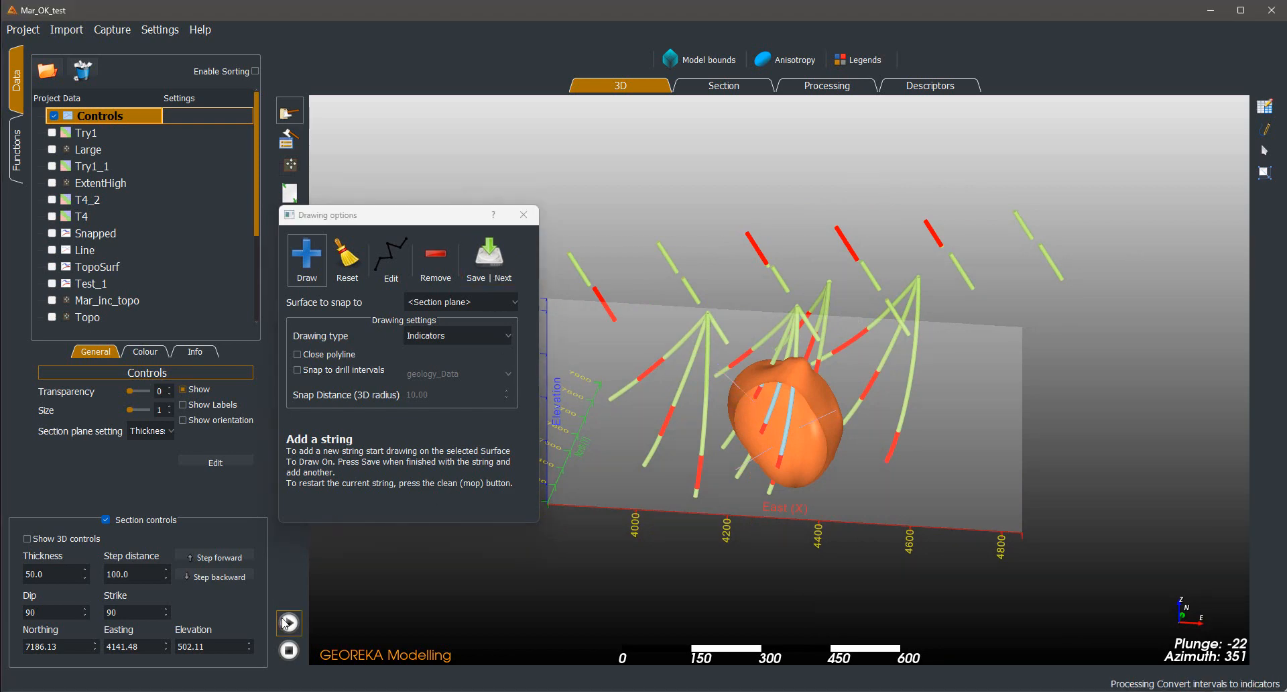
# Check the Controls branch in the processing workflow and inspect the refined volume in 3D
pyautogui.moveTo(1169, 444); pyautogui.dragTo(914, 587)
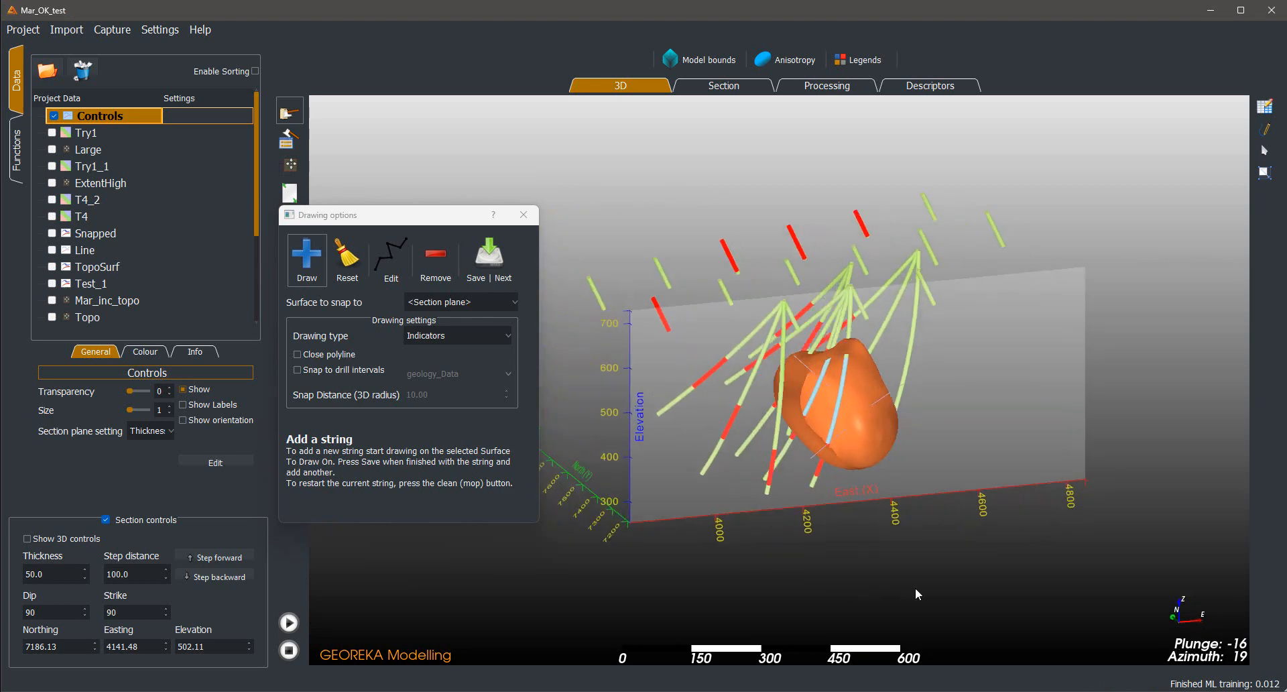
pyautogui.click(839, 89)
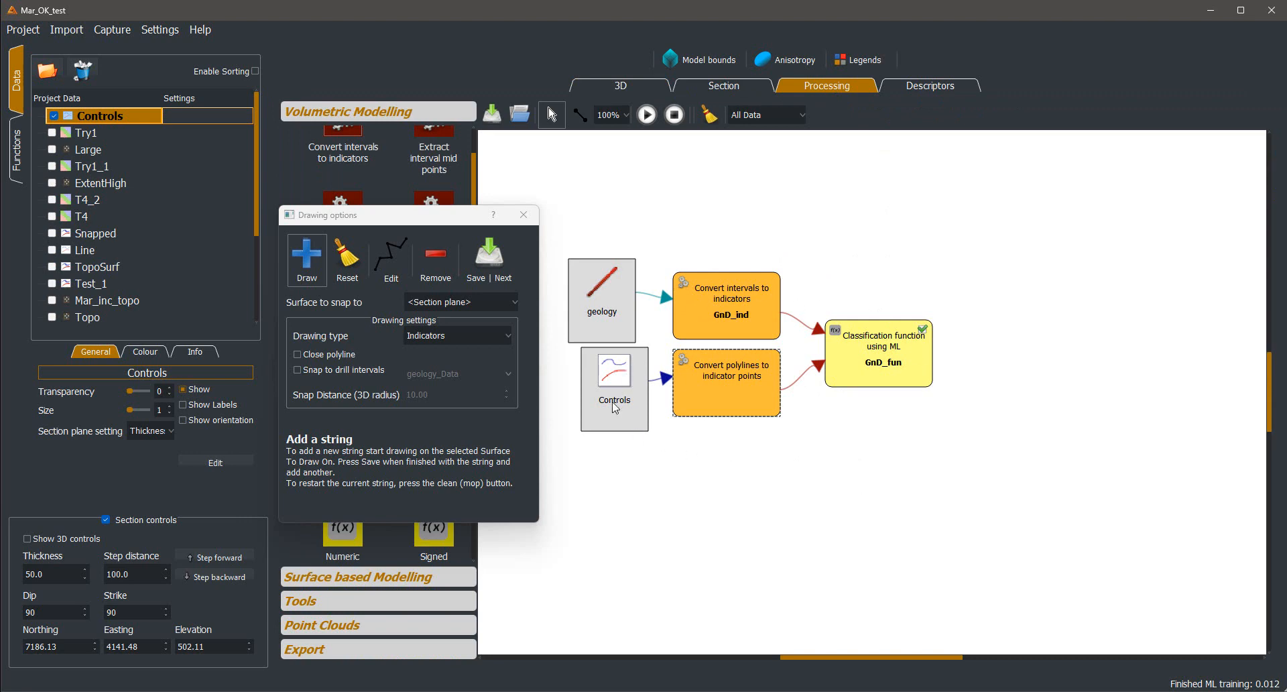
pyautogui.click(620, 85)
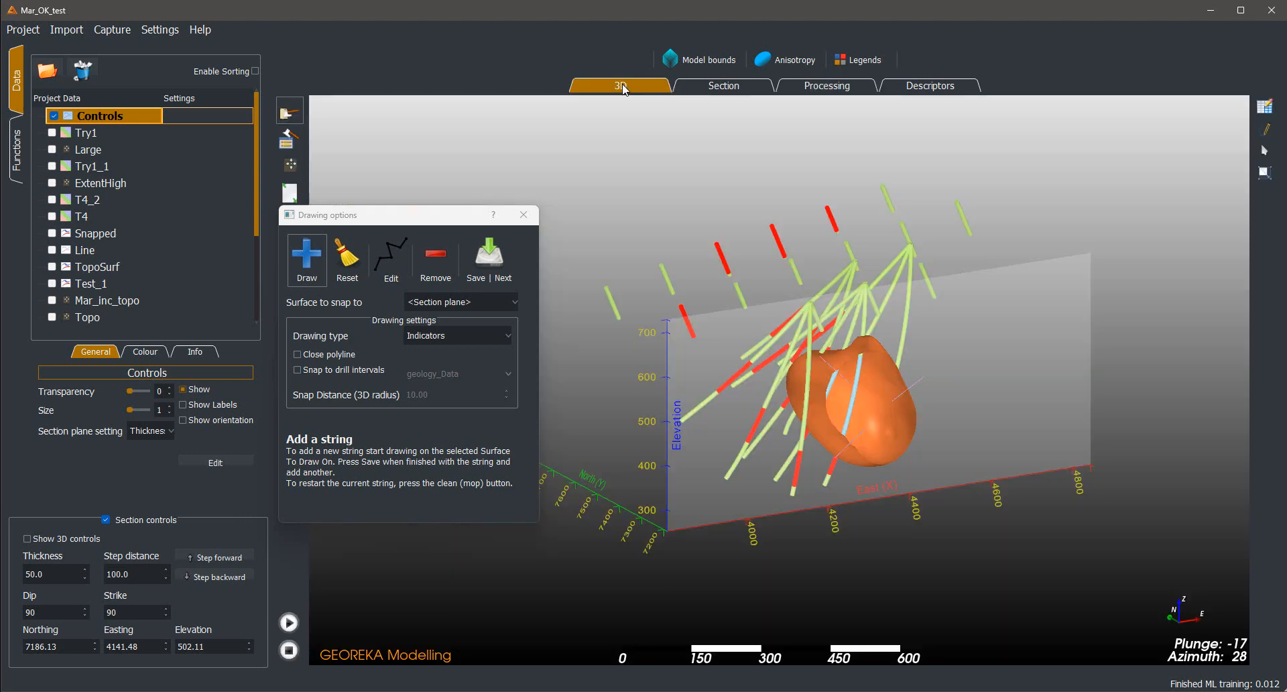
pyautogui.moveTo(1005, 326); pyautogui.dragTo(1033, 207)
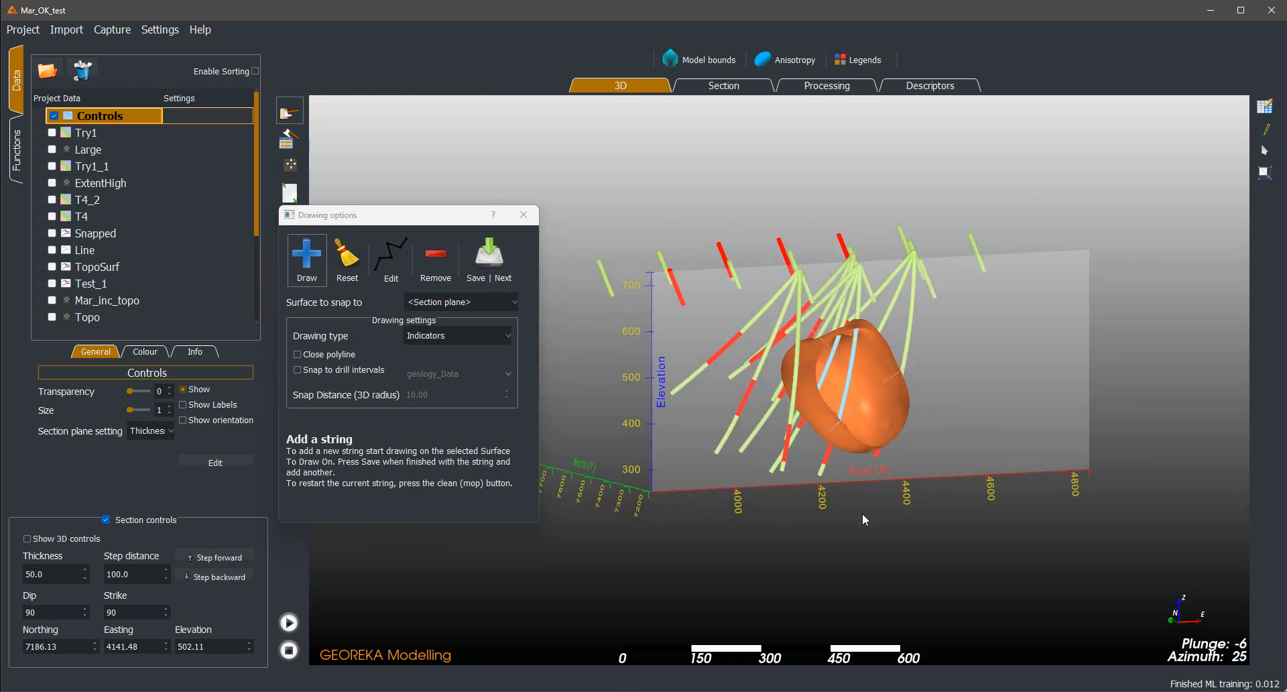
pyautogui.moveTo(862, 512); pyautogui.dragTo(830, 420)
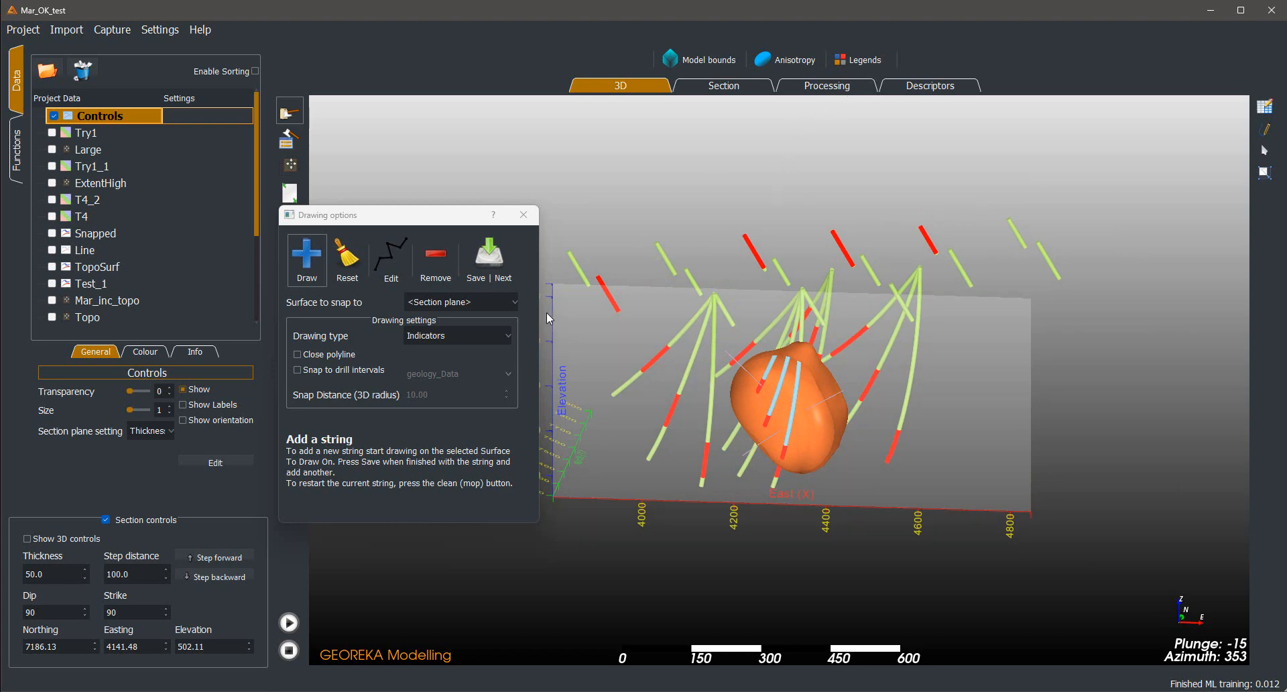
# End the current drawing session and start a new polyline object named Indicat
pyautogui.click(524, 214)
pyautogui.moveTo(898, 496); pyautogui.dragTo(1228, 145)
pyautogui.click(1264, 129)
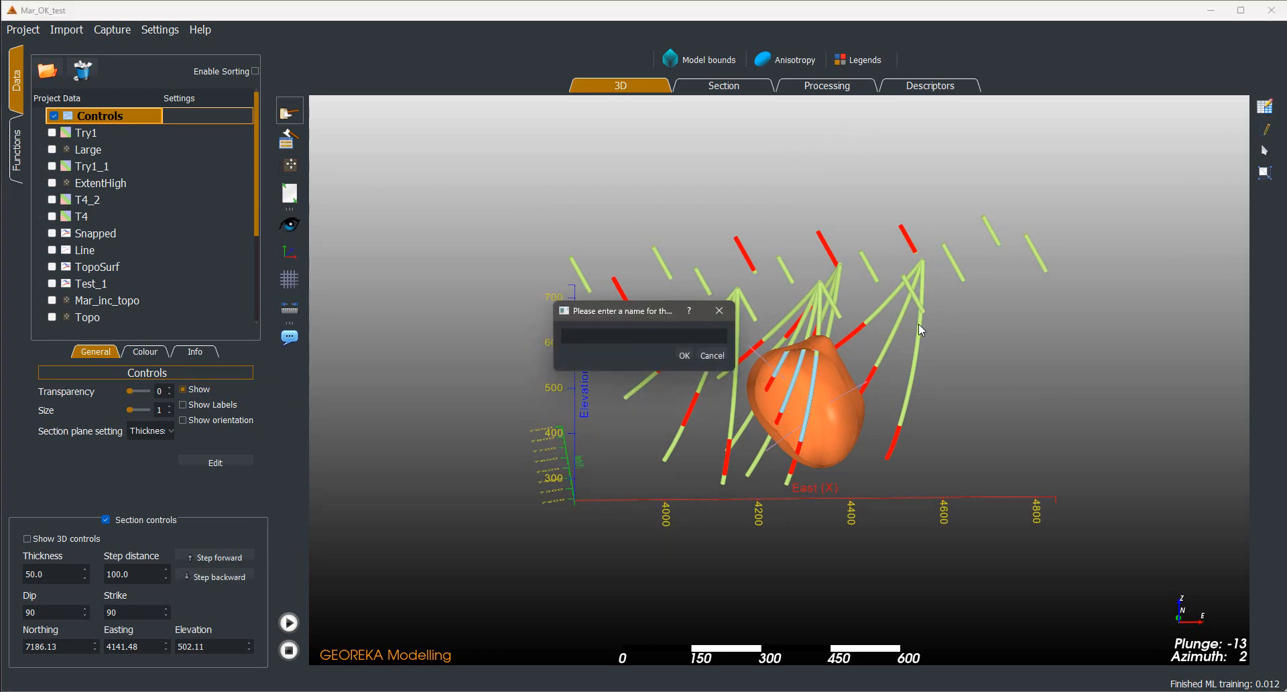
pyautogui.write('Indicat')
pyautogui.press('Return')
pyautogui.moveTo(646, 192); pyautogui.dragTo(493, 195)
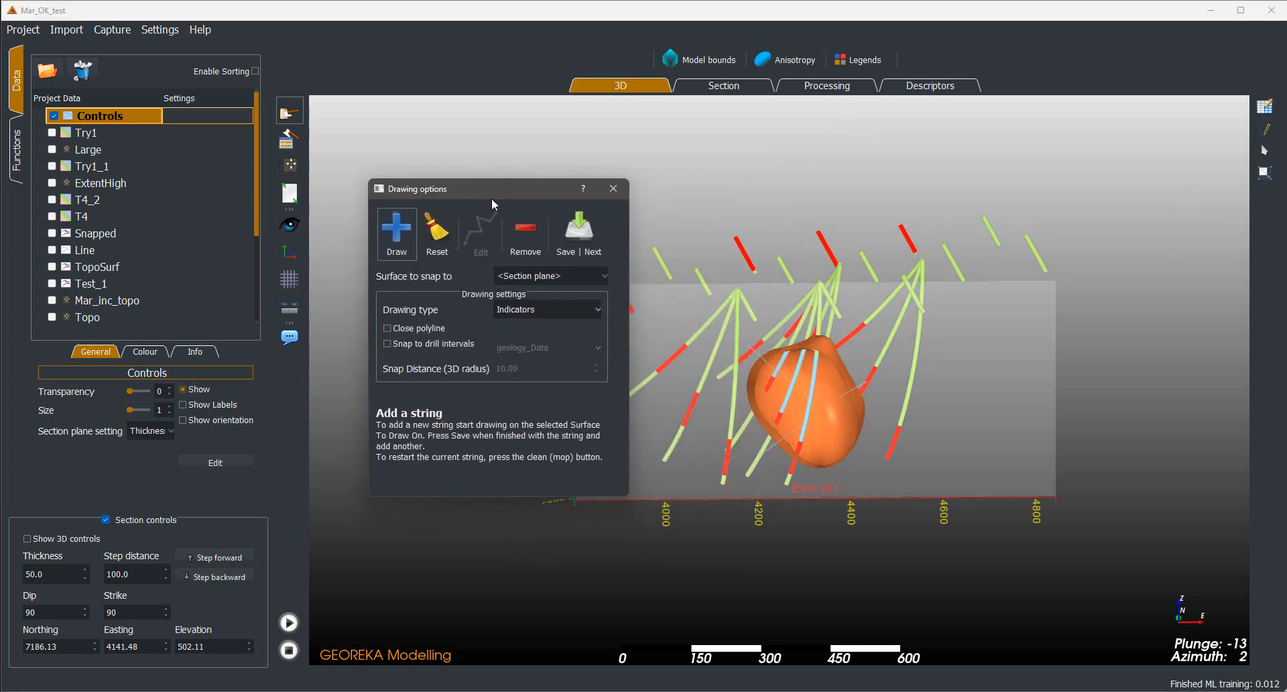
pyautogui.click(522, 319)
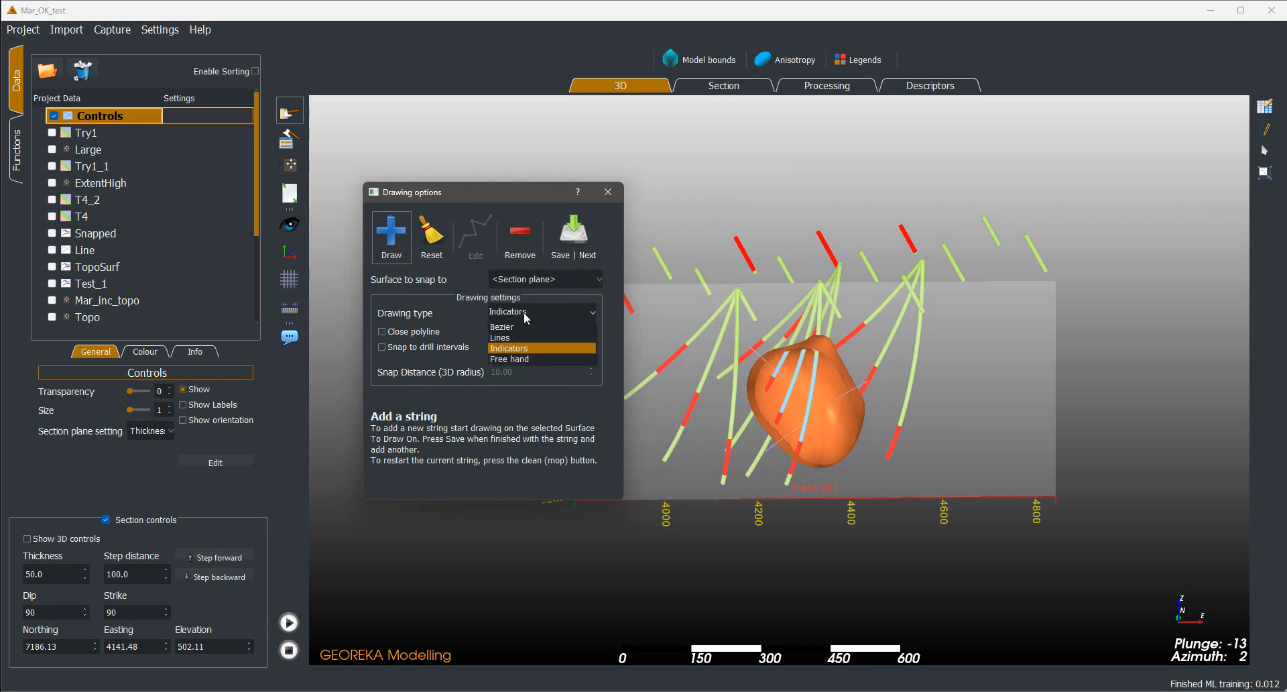
pyautogui.click(528, 320)
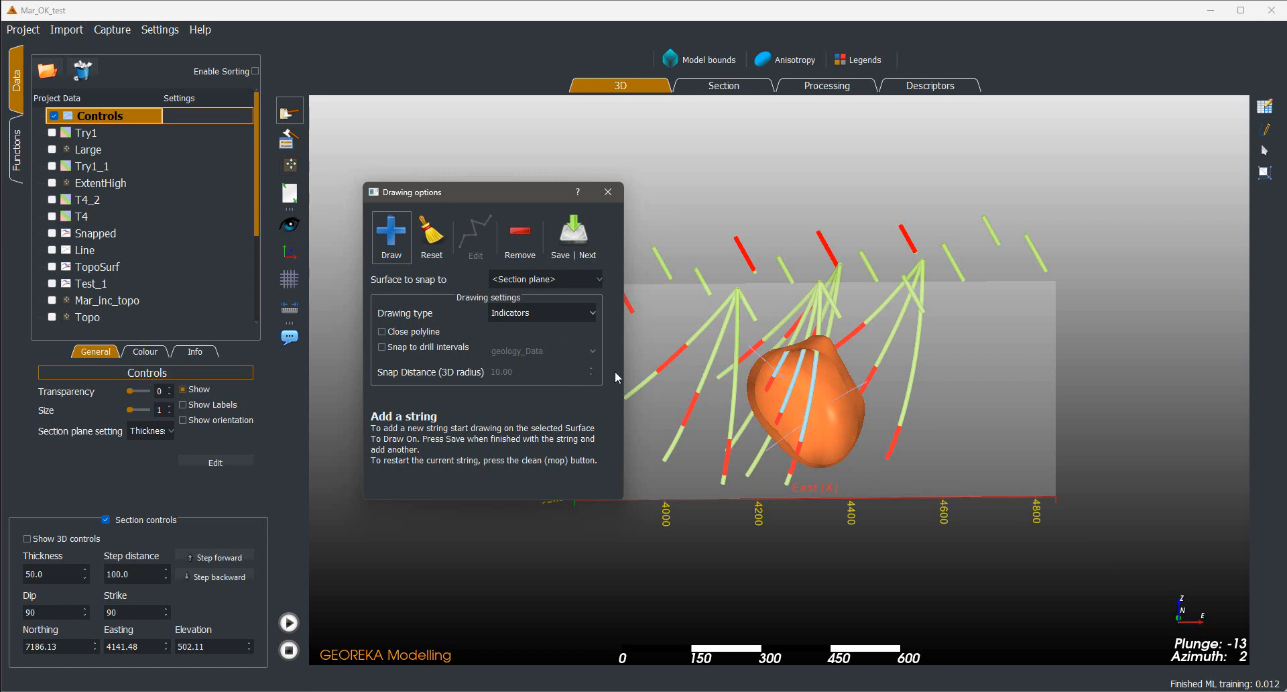
pyautogui.click(851, 424)
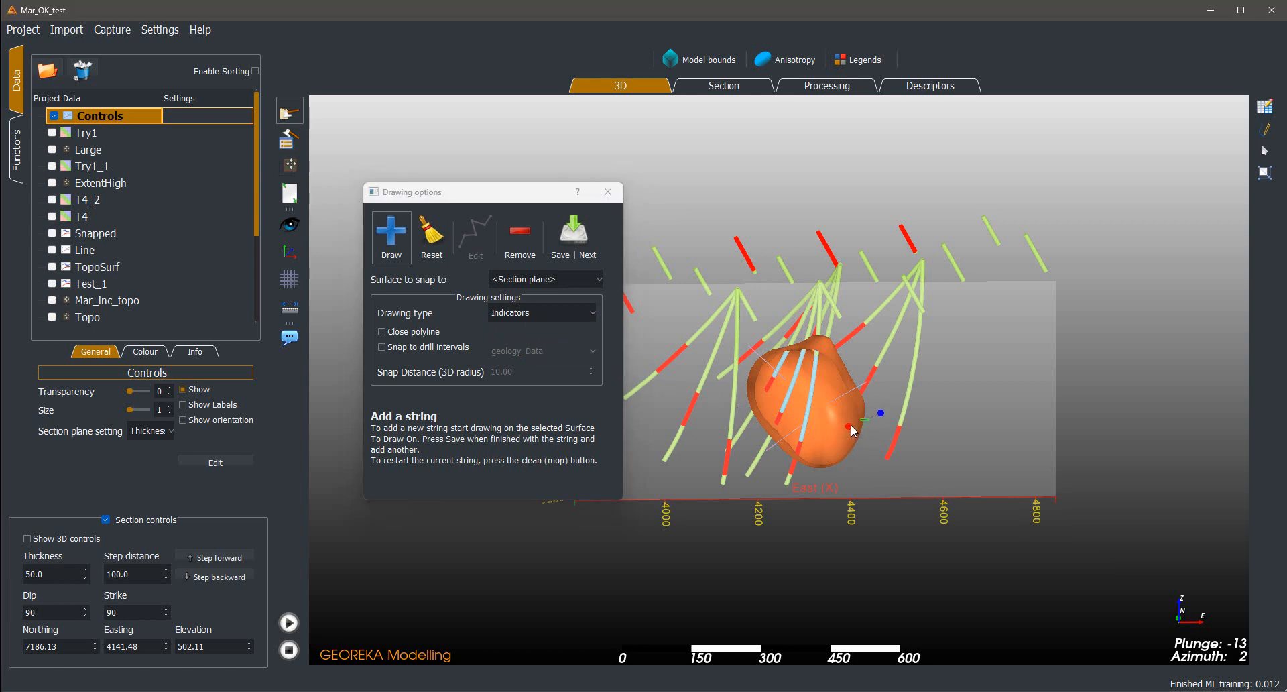
pyautogui.click(432, 236)
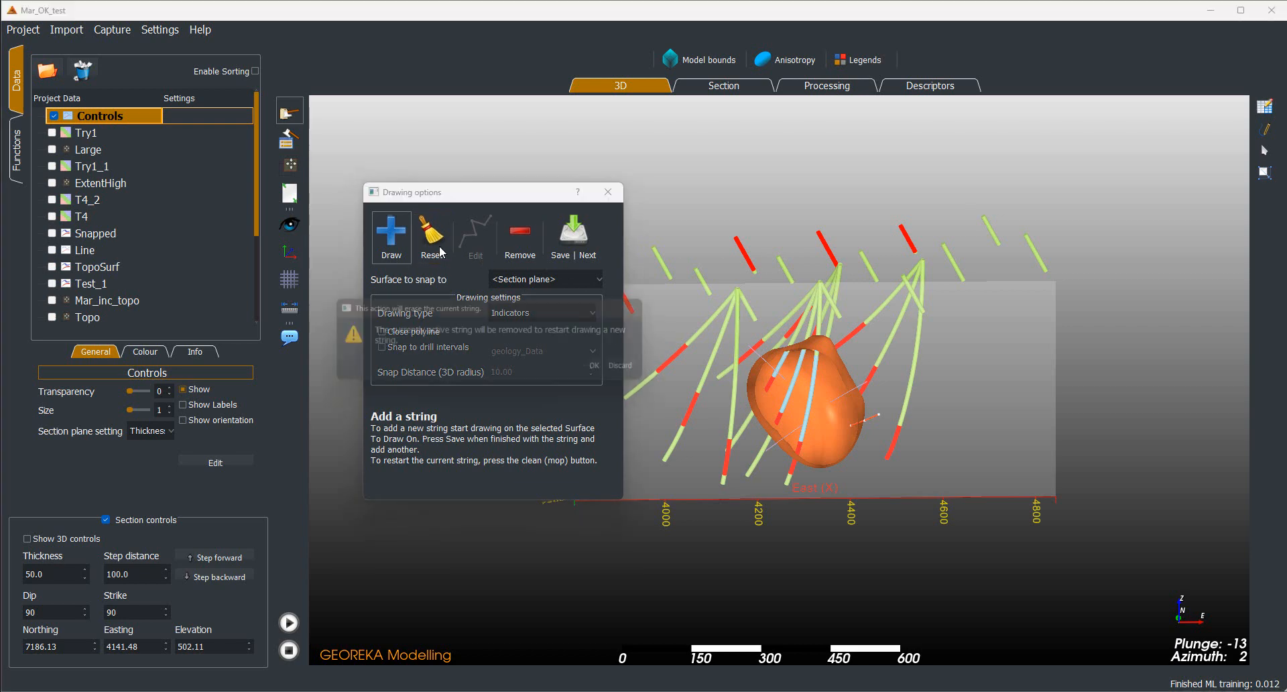
pyautogui.click(634, 373)
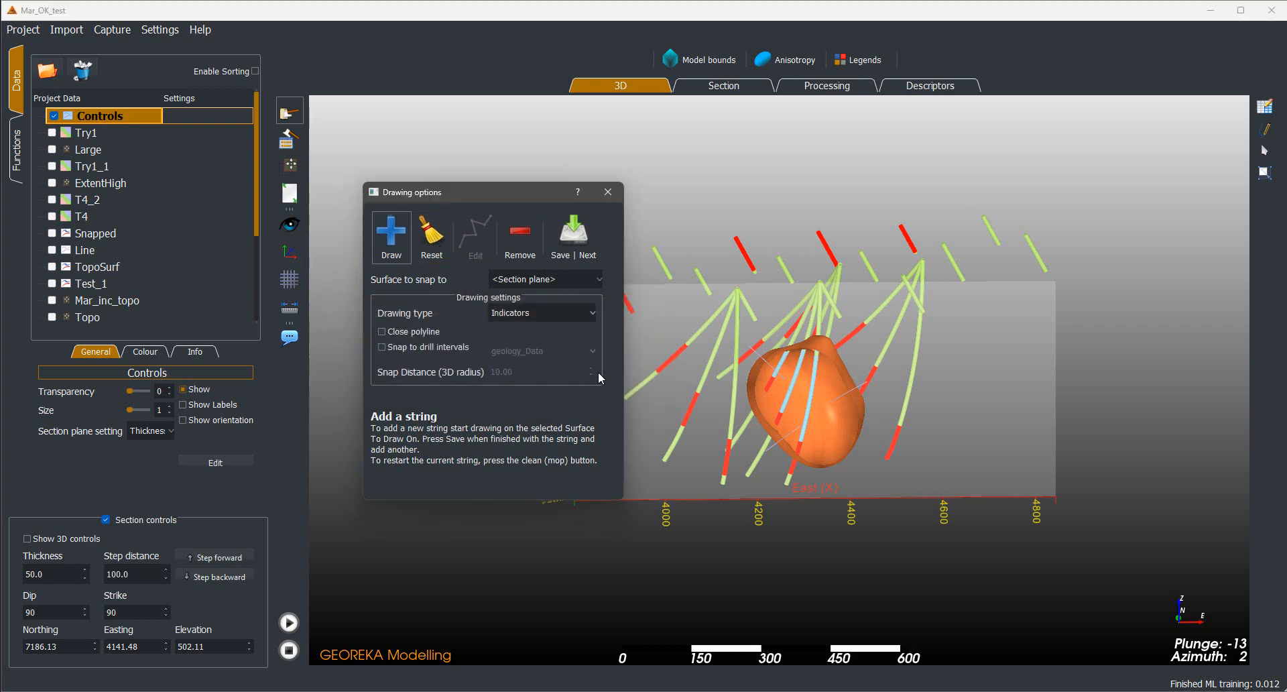
# Draw and save a free-hand string across the volume's lower-right edge on the section plane, and end the drawing session
pyautogui.click(539, 308)
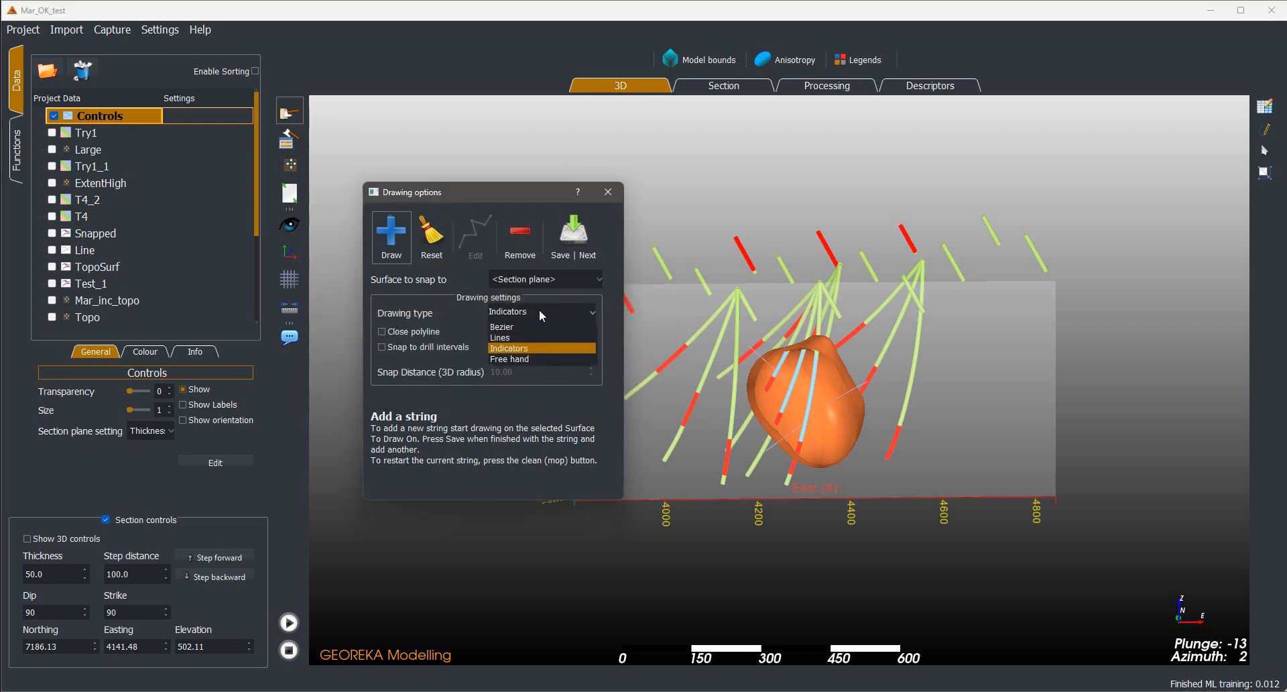
pyautogui.click(525, 358)
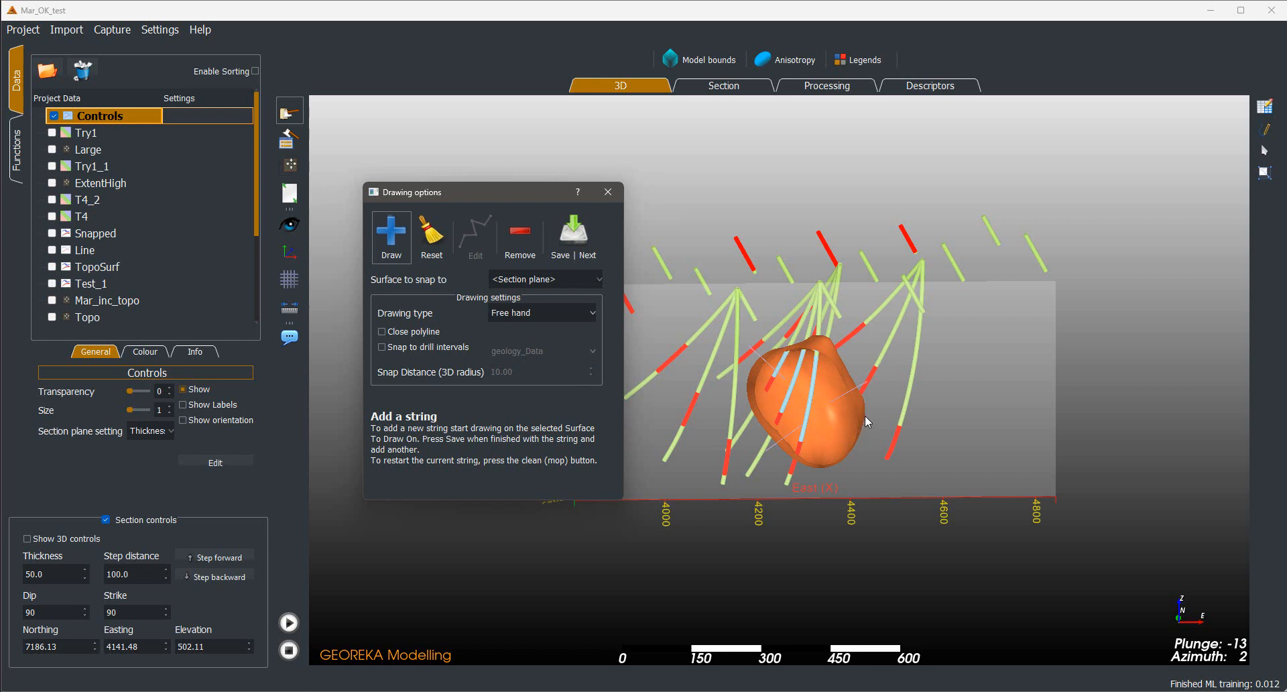
pyautogui.moveTo(865, 415); pyautogui.dragTo(790, 468)
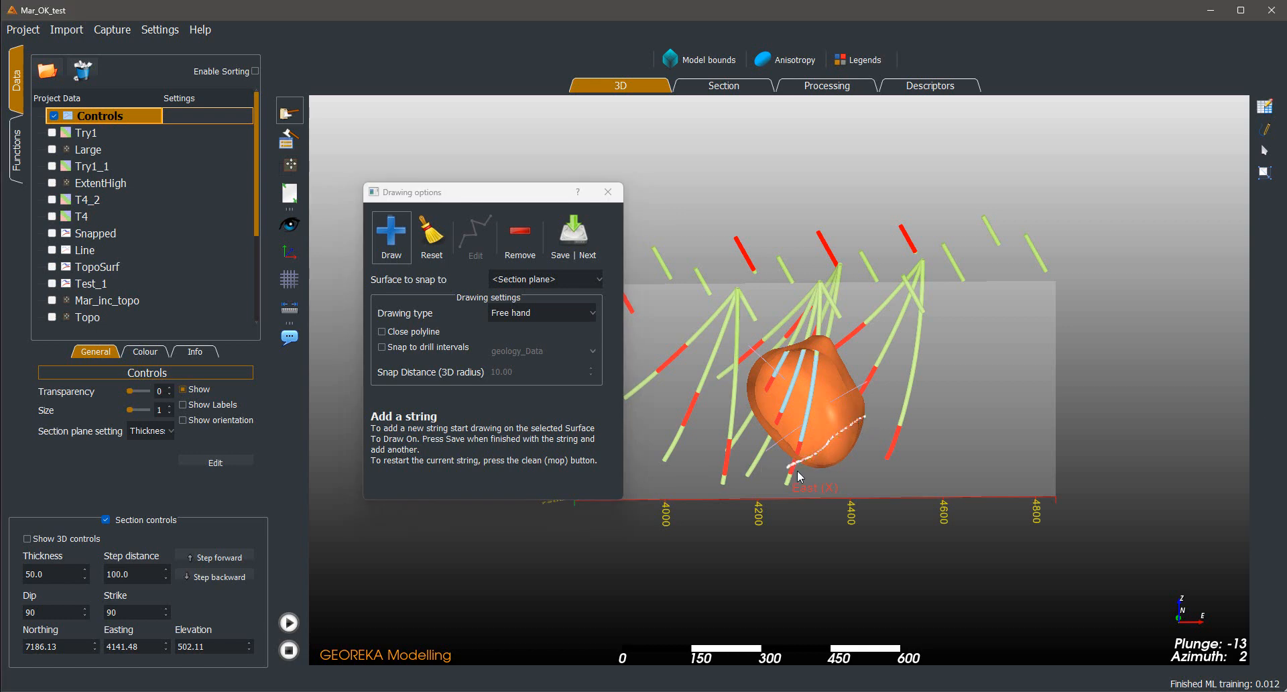
pyautogui.scroll(3, 807, 456)
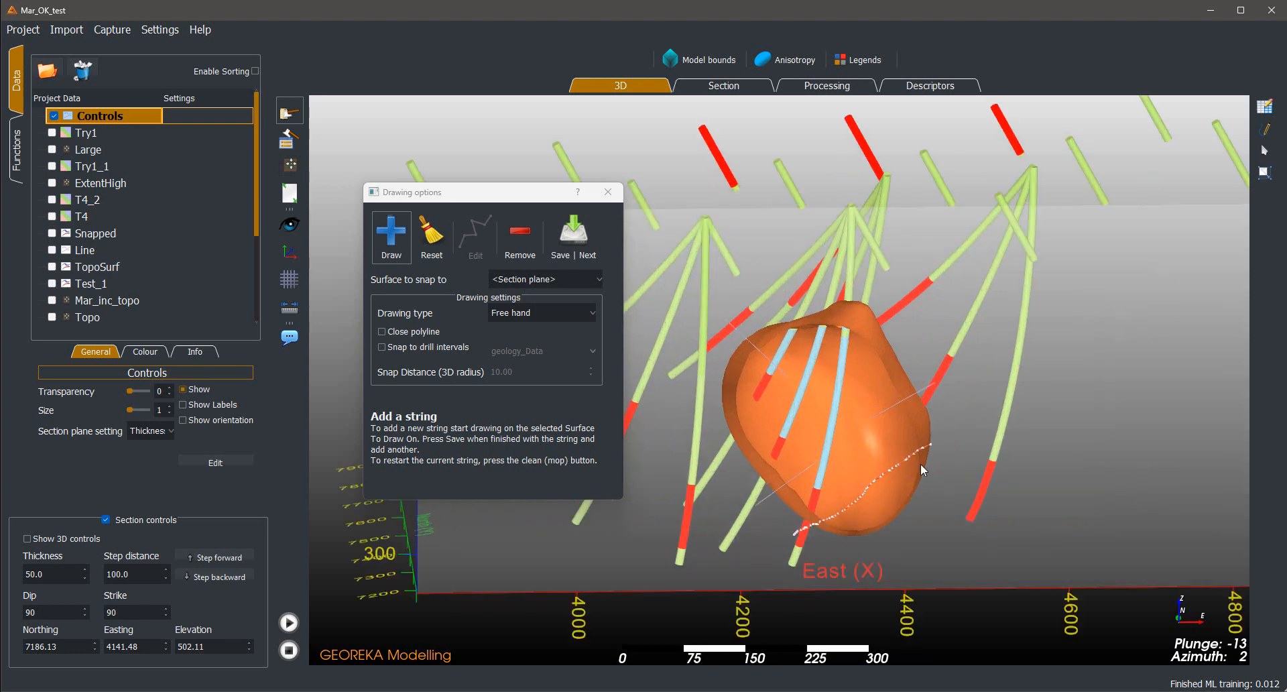
pyautogui.click(574, 234)
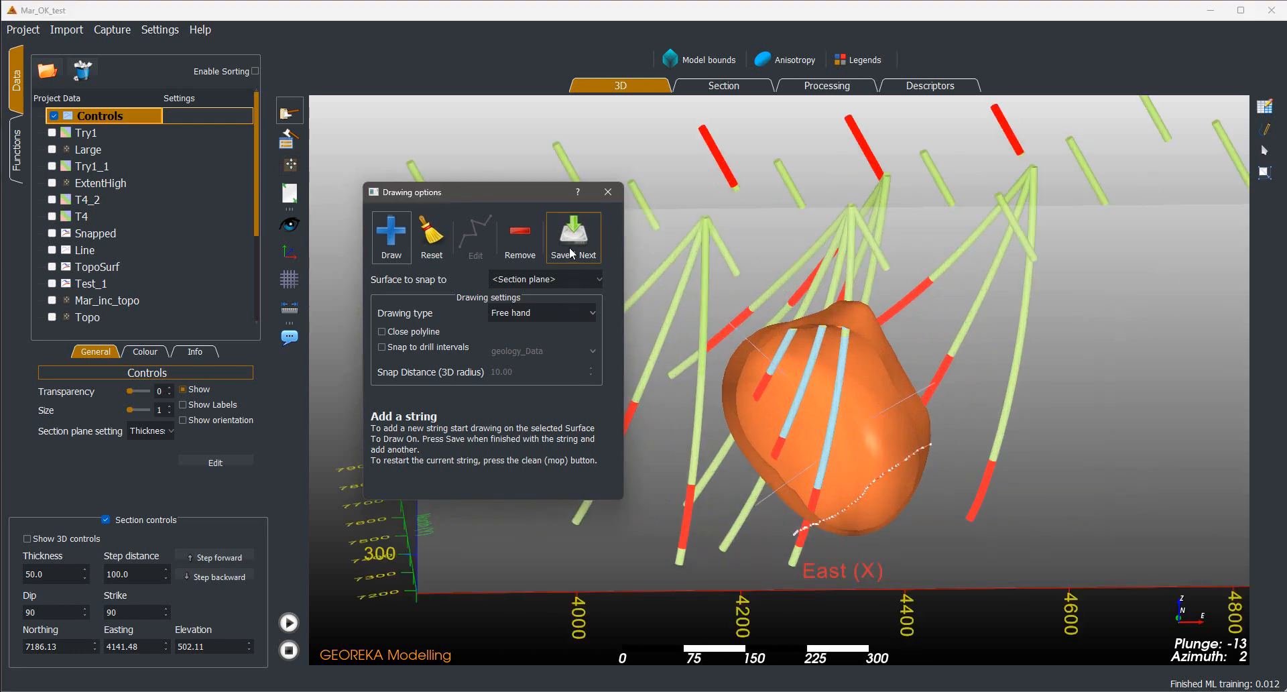
pyautogui.click(608, 192)
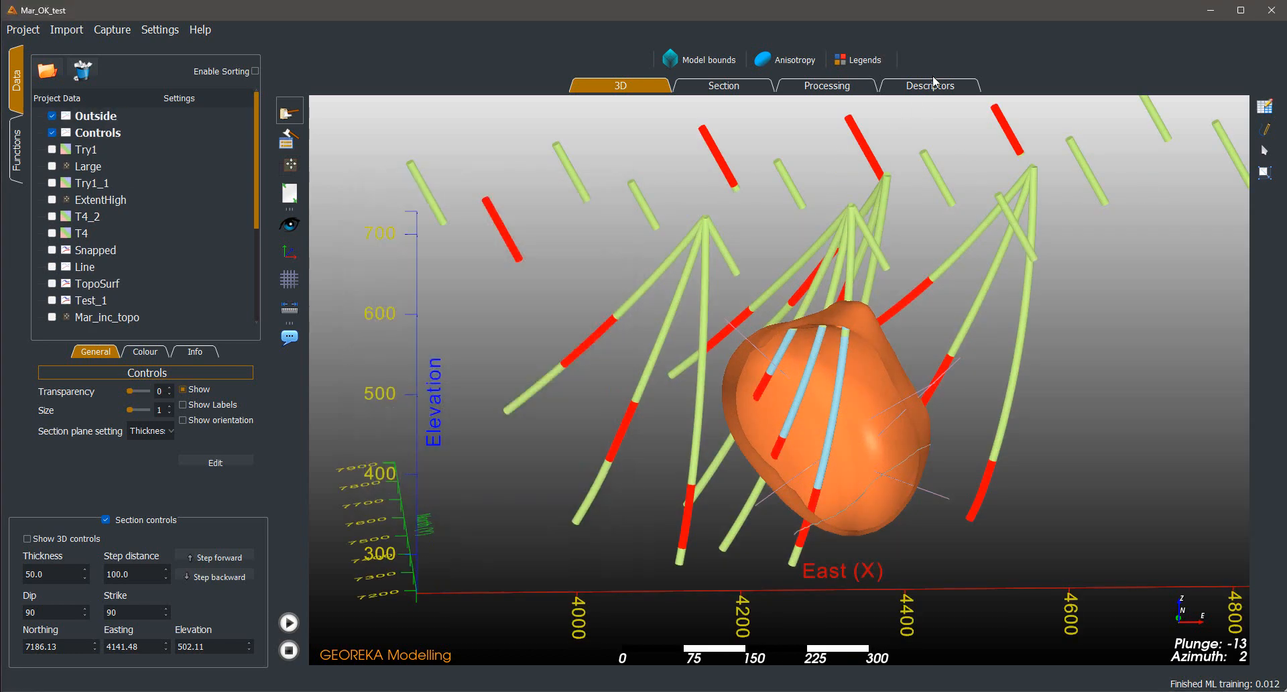
# Add the Outside polylines to the processing workflow and connect them through a Convert polylines to indicator points node to GnD_fun
pyautogui.click(916, 86)
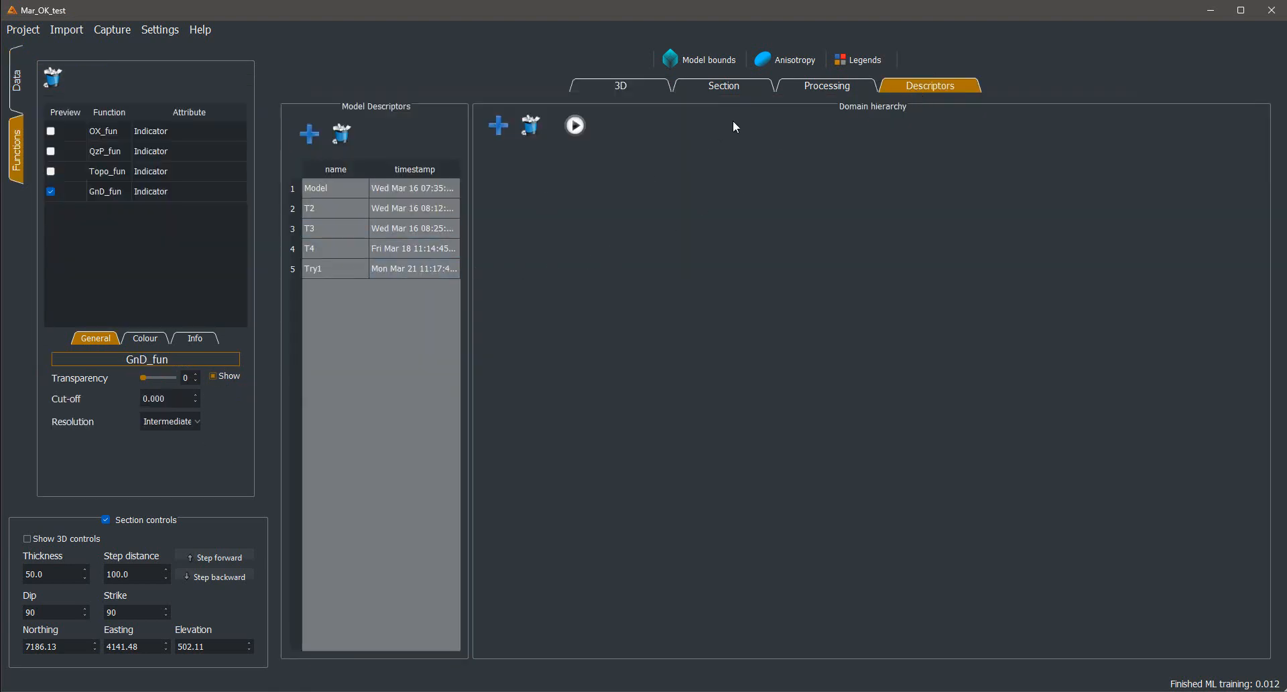
pyautogui.click(814, 85)
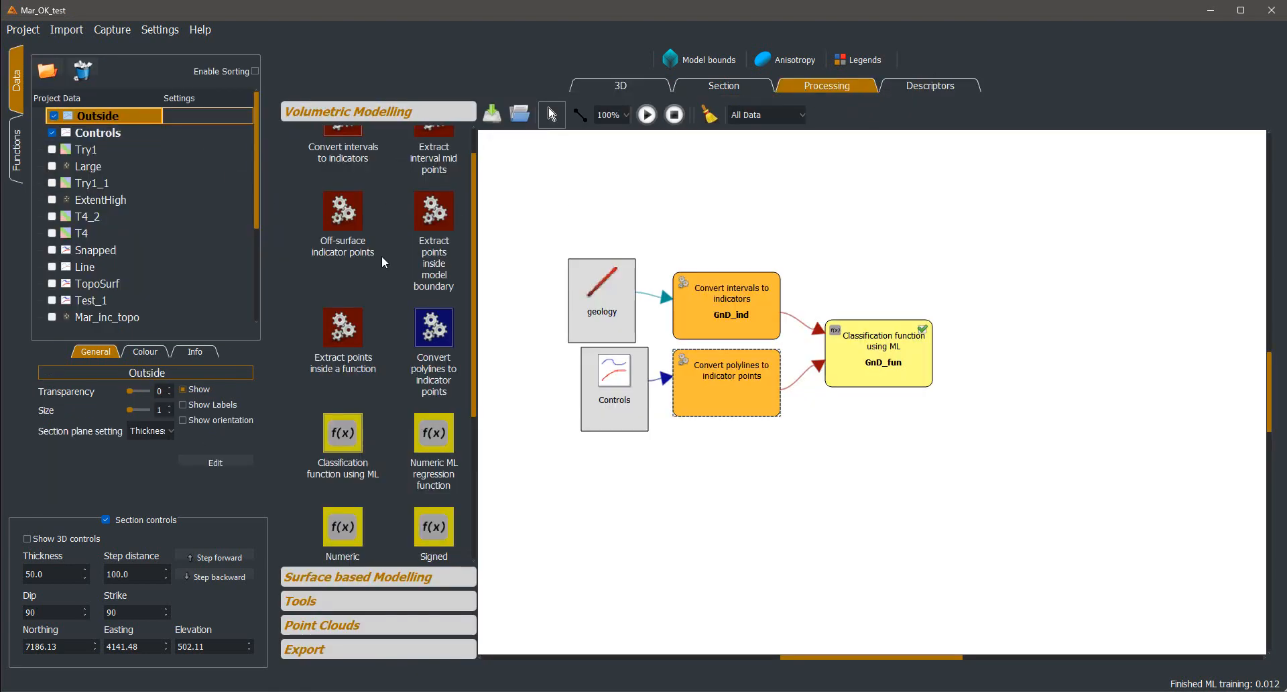
pyautogui.moveTo(382, 257); pyautogui.dragTo(617, 472)
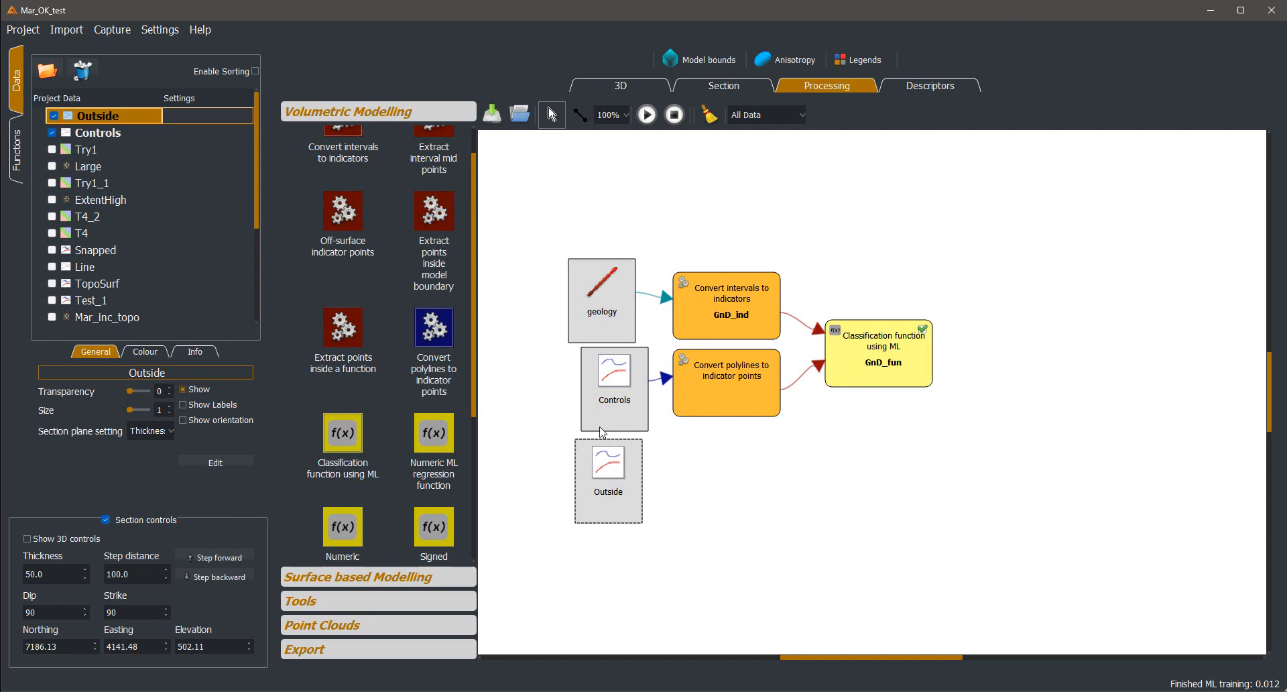
pyautogui.click(435, 332)
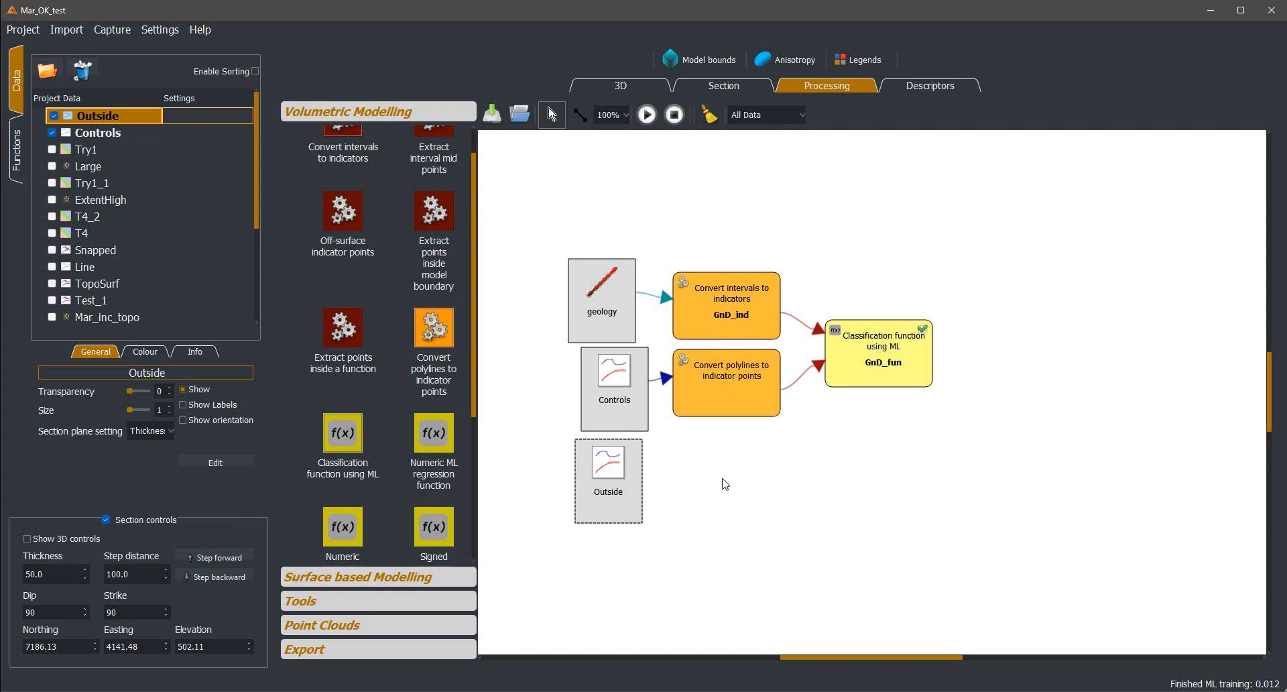
pyautogui.click(725, 484)
pyautogui.click(580, 114)
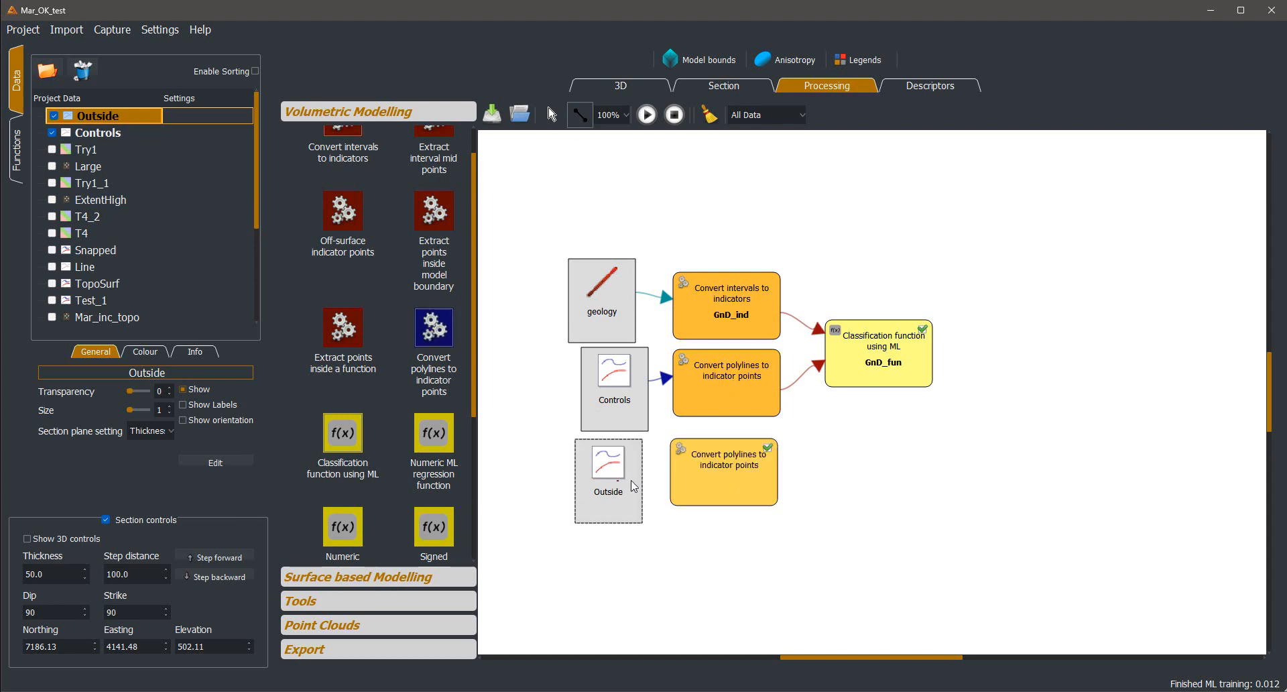
pyautogui.moveTo(634, 486)
pyautogui.mouseDown()
pyautogui.moveTo(750, 490)
pyautogui.moveTo(847, 368)
pyautogui.moveTo(939, 412)
pyautogui.mouseUp()
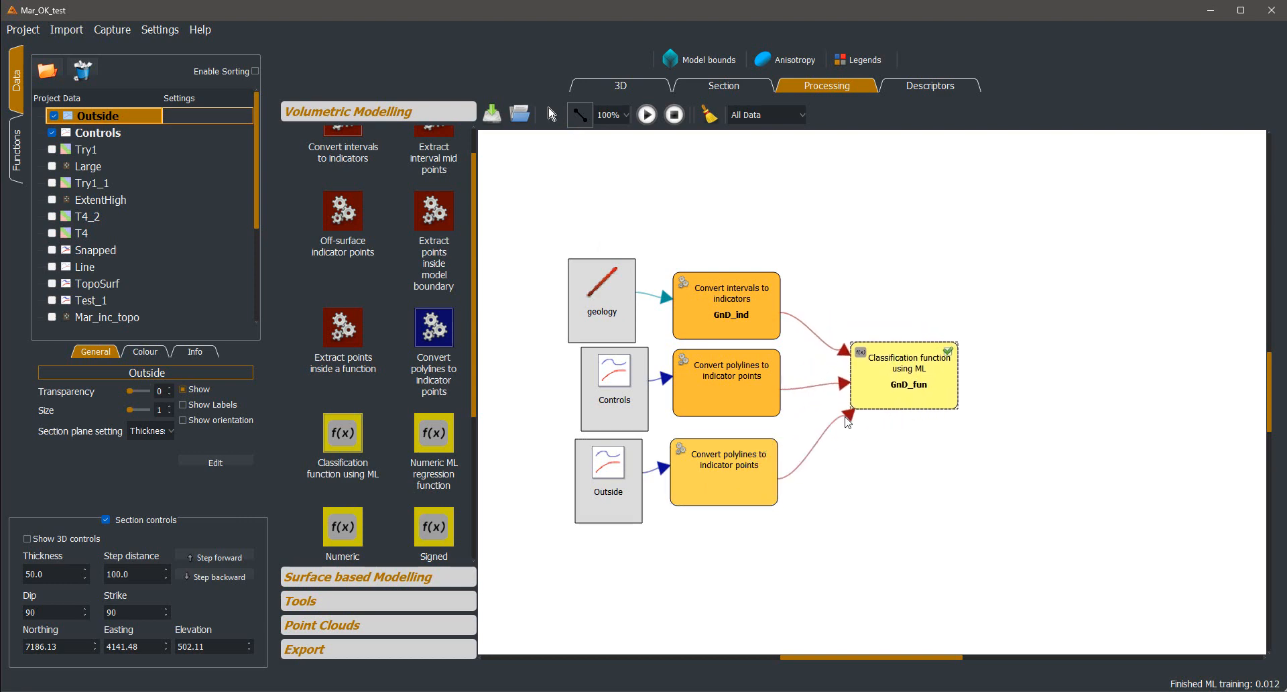
# Set whether the Outside polylines count as inside or outside in their conversion node, and rerun the workflow
pyautogui.doubleClick(685, 462)
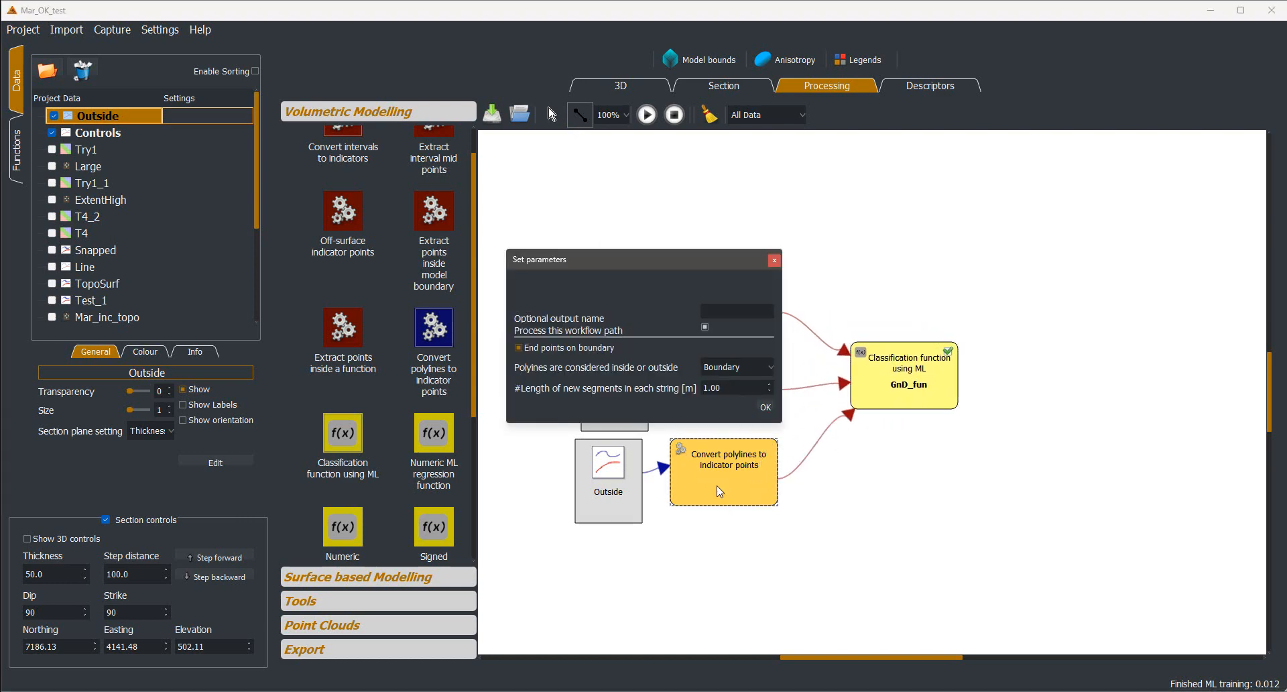
pyautogui.click(712, 366)
pyautogui.click(717, 396)
pyautogui.click(765, 408)
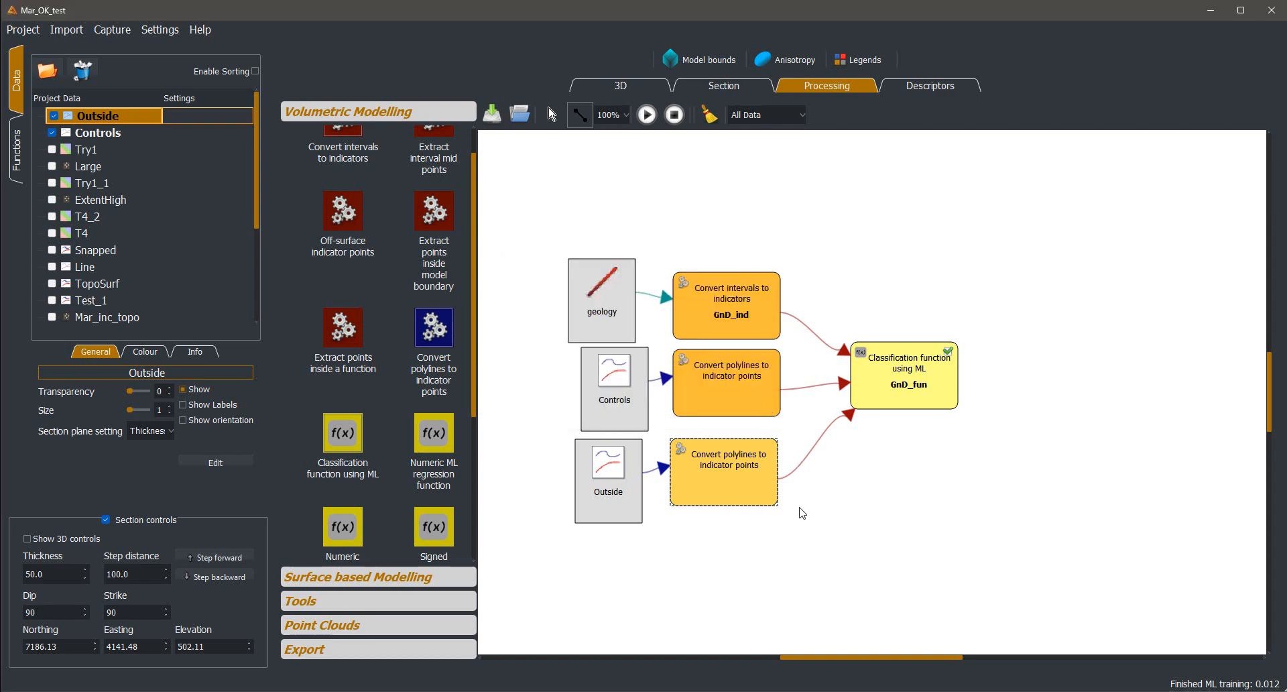
pyautogui.click(629, 87)
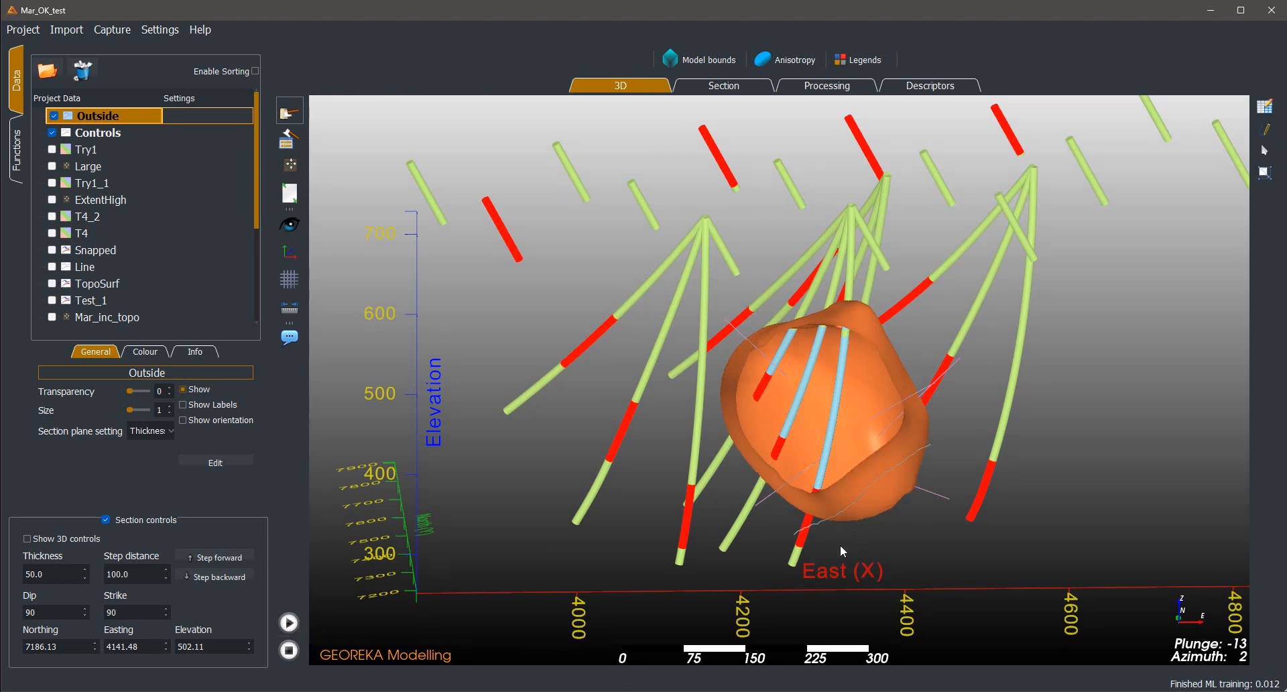
# Inspect the updated volume in 3D and slice through it with the section plane moved to about northing 7269
pyautogui.moveTo(840, 547); pyautogui.dragTo(975, 485)
pyautogui.scroll(-2, 925, 500)
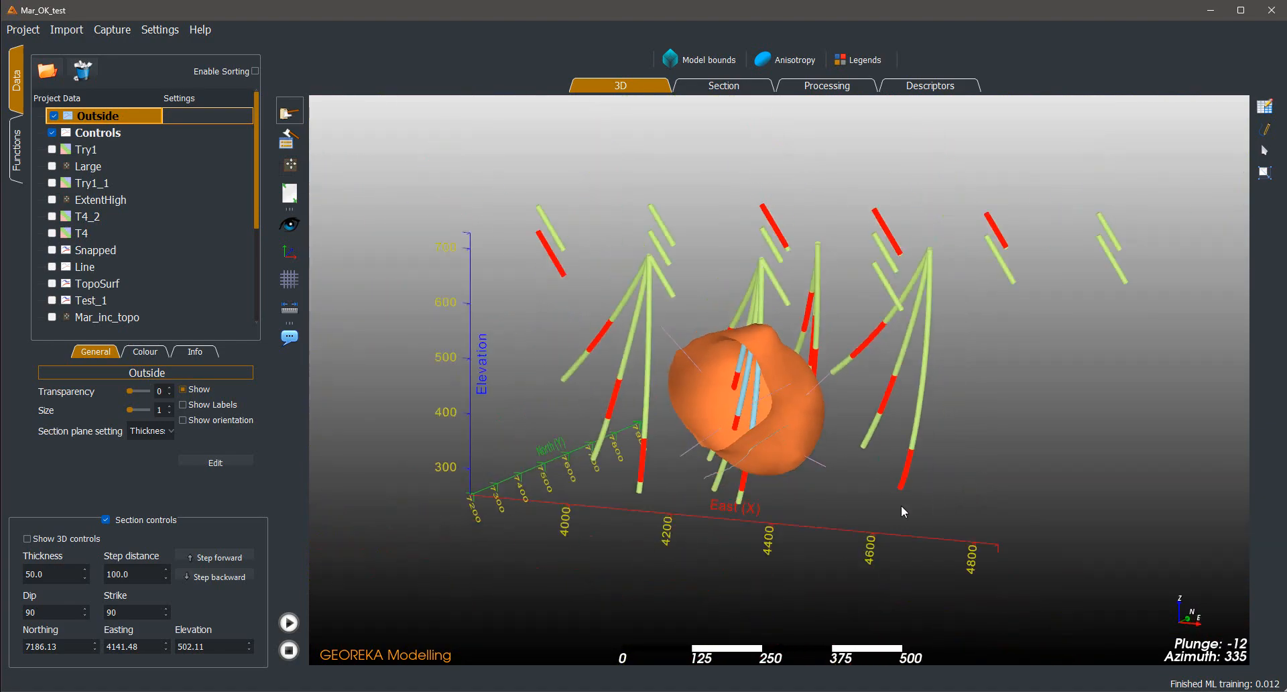
pyautogui.moveTo(899, 505); pyautogui.dragTo(944, 507)
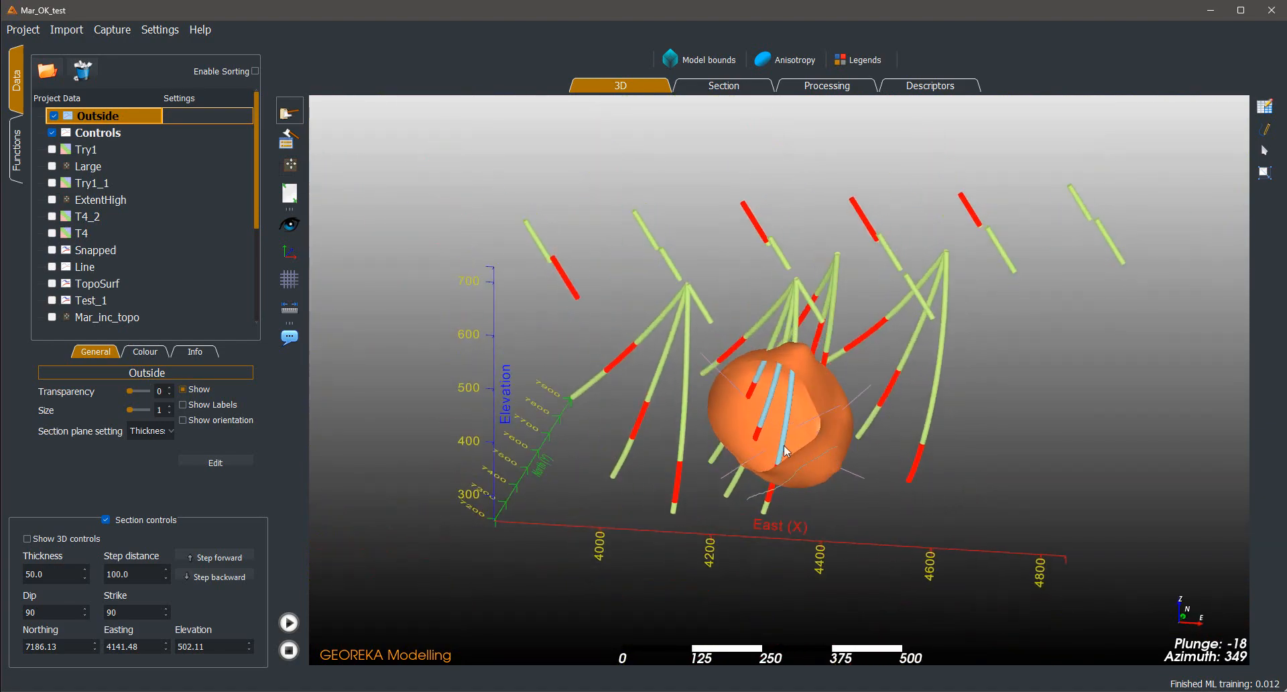
pyautogui.moveTo(947, 404); pyautogui.dragTo(605, 422)
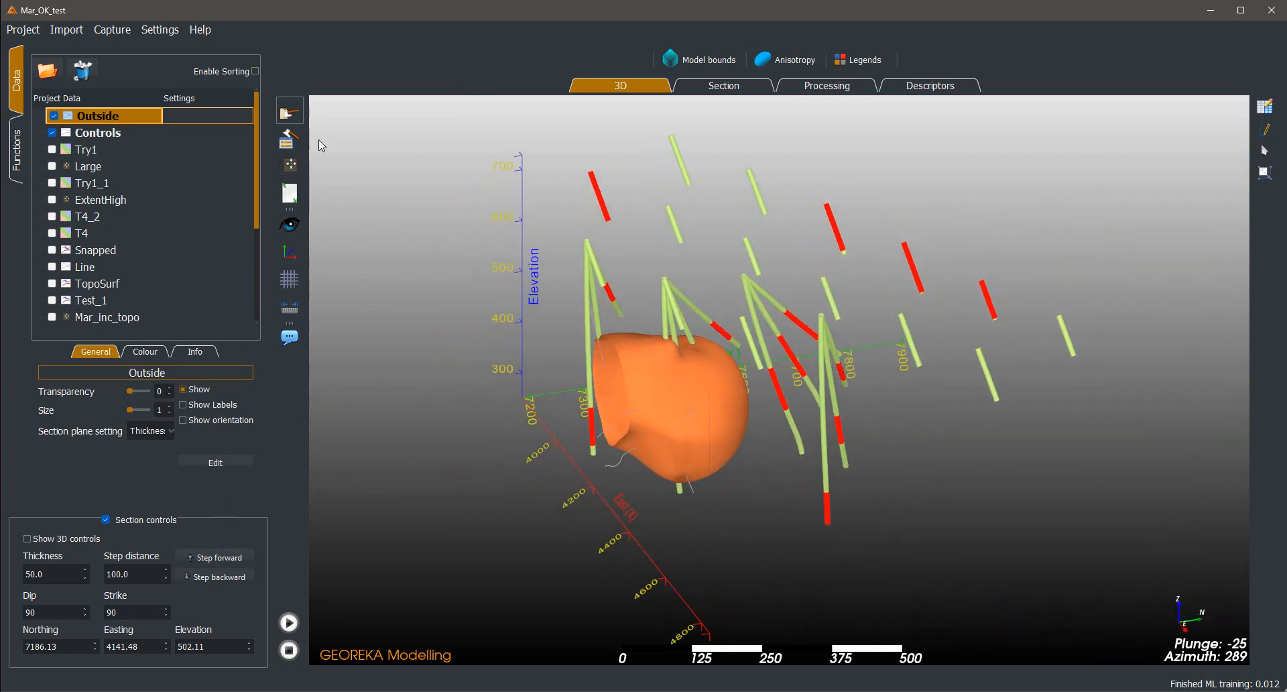
pyautogui.click(290, 112)
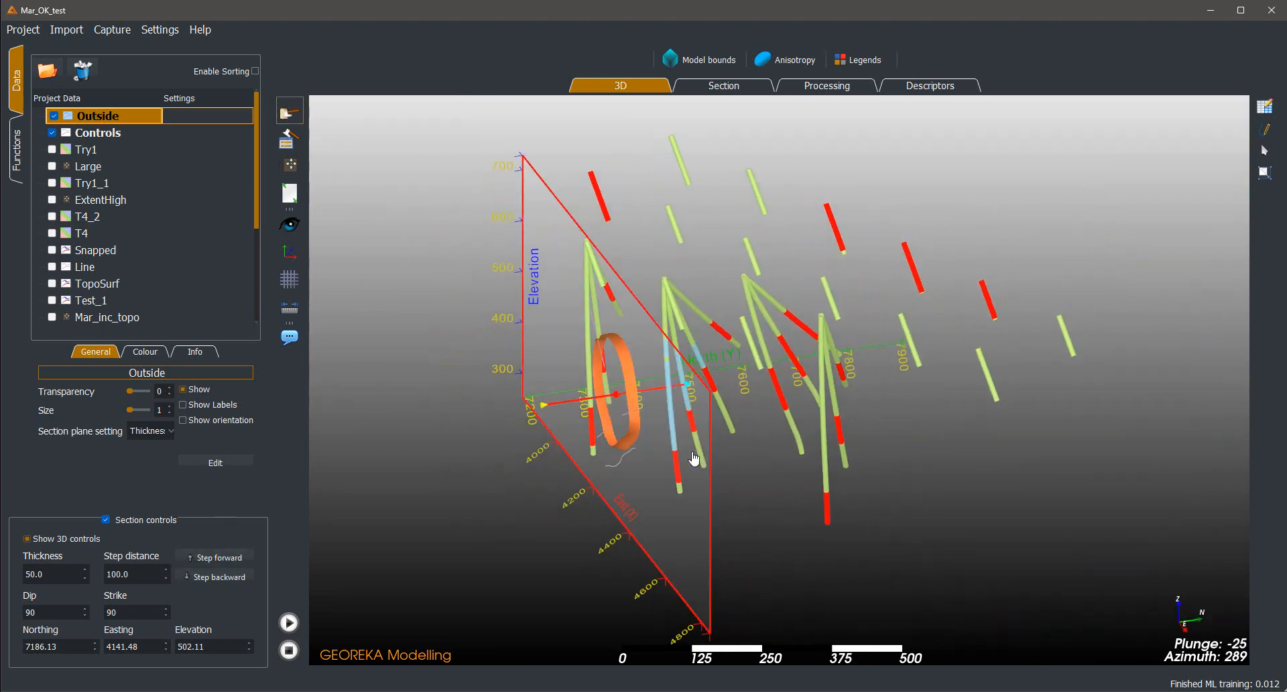
pyautogui.moveTo(690, 446); pyautogui.dragTo(724, 447)
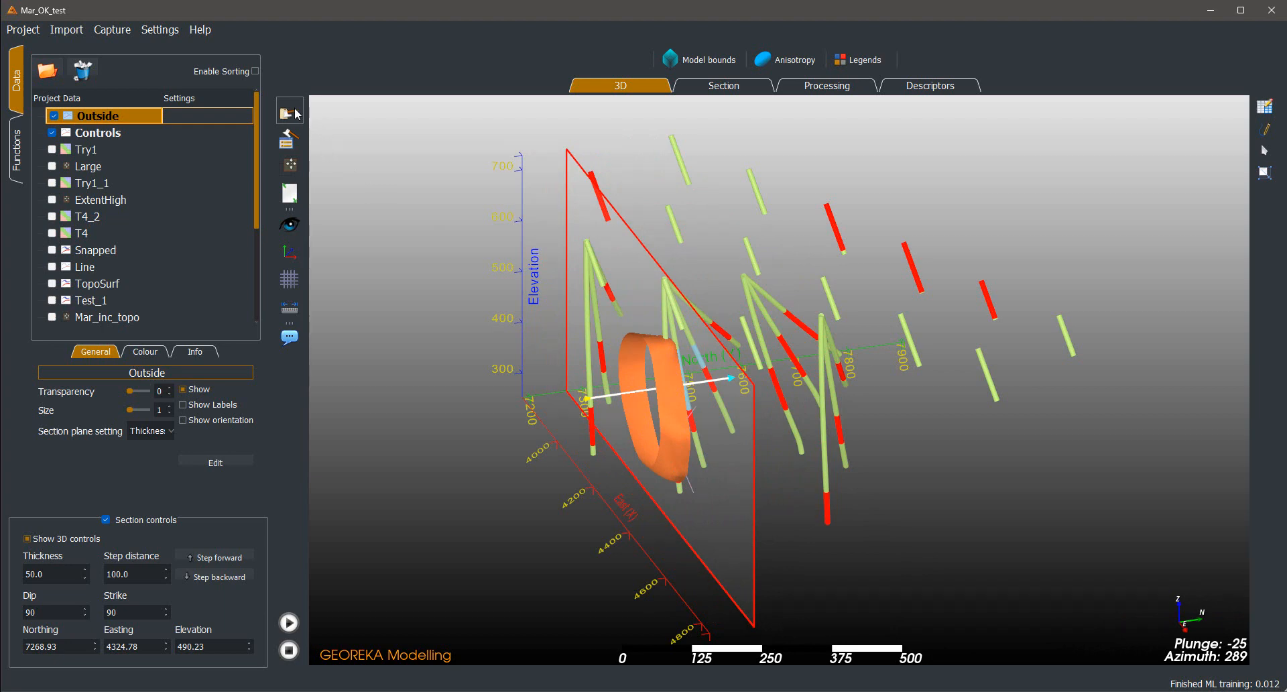
pyautogui.click(290, 113)
pyautogui.moveTo(470, 288); pyautogui.dragTo(915, 403)
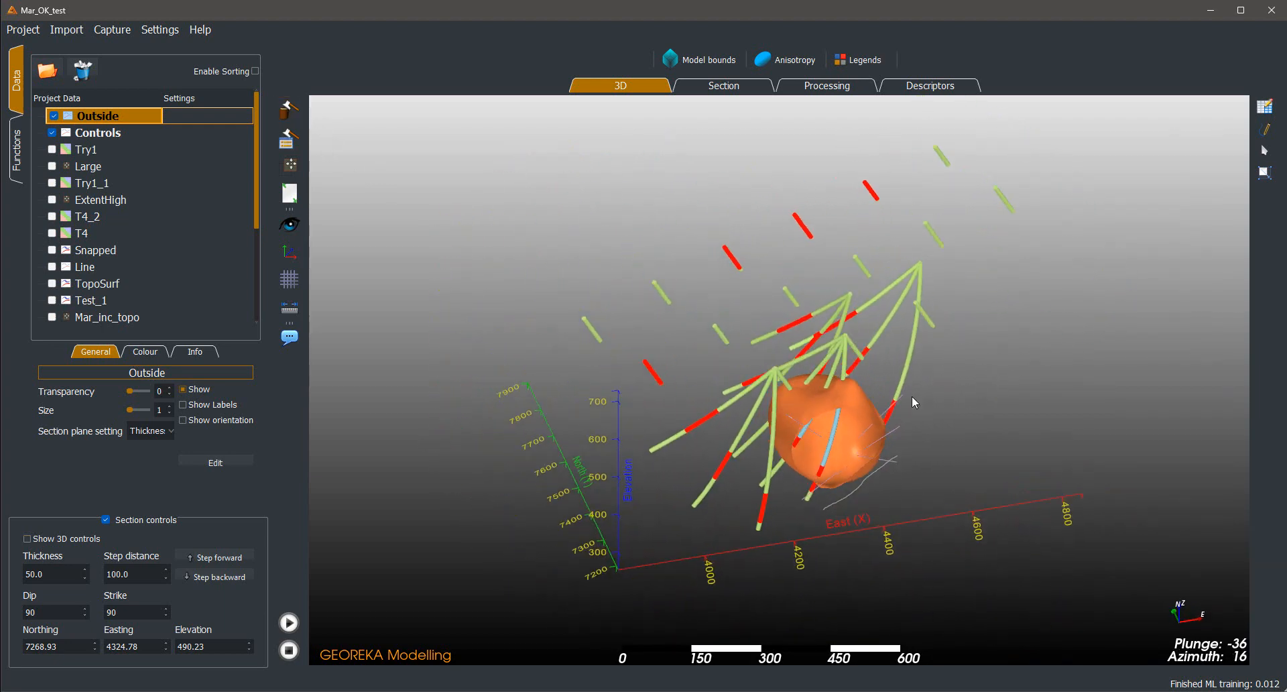
# Check the Outside branch in the processing workflow and view the volume with its control strings in 3D
pyautogui.click(803, 87)
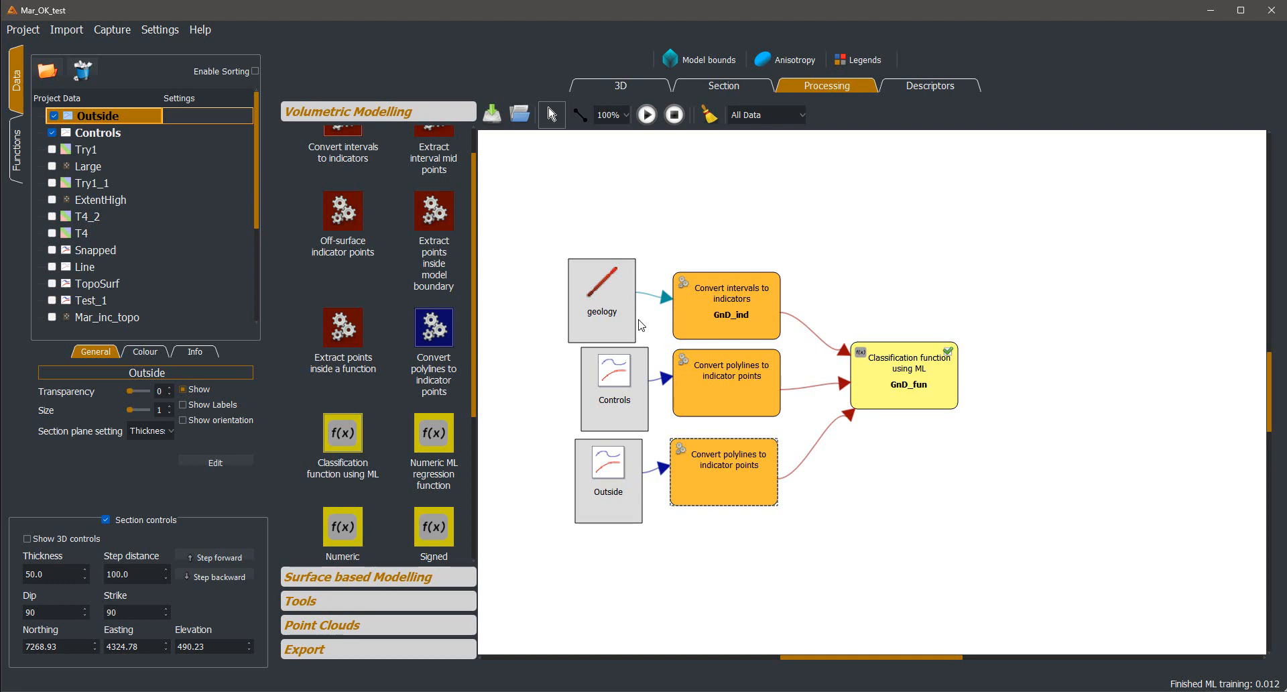
pyautogui.click(621, 88)
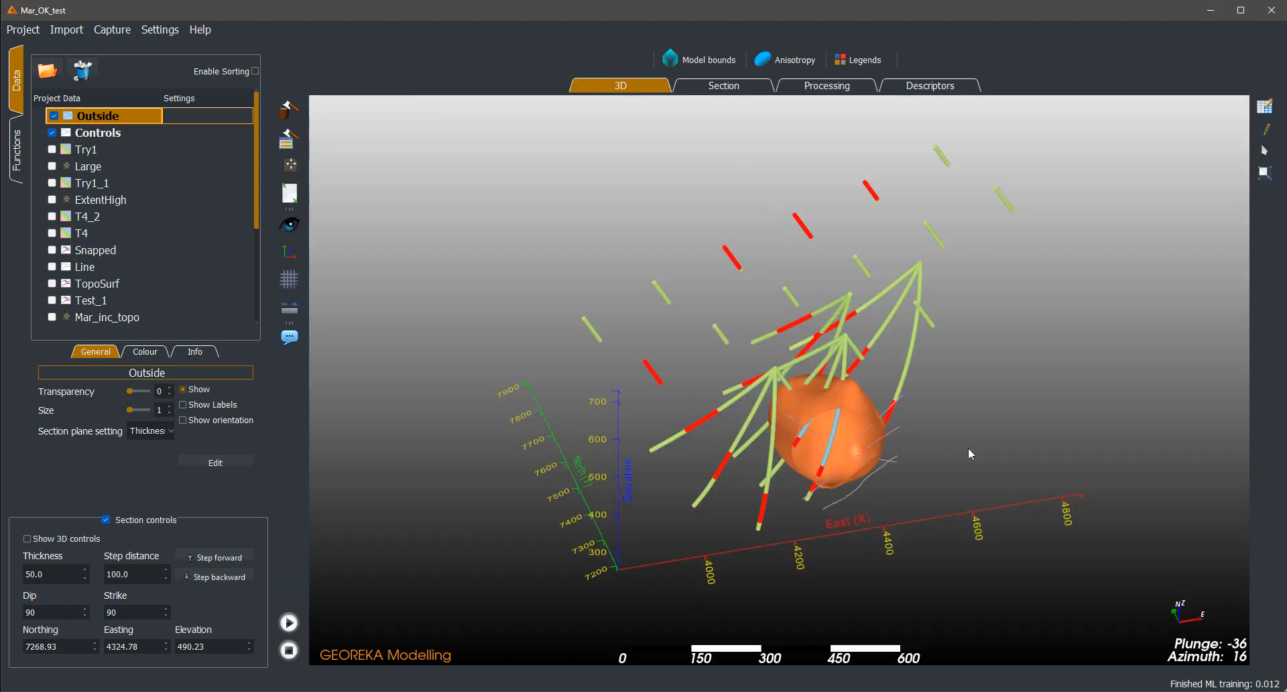
pyautogui.moveTo(968, 447); pyautogui.dragTo(790, 361)
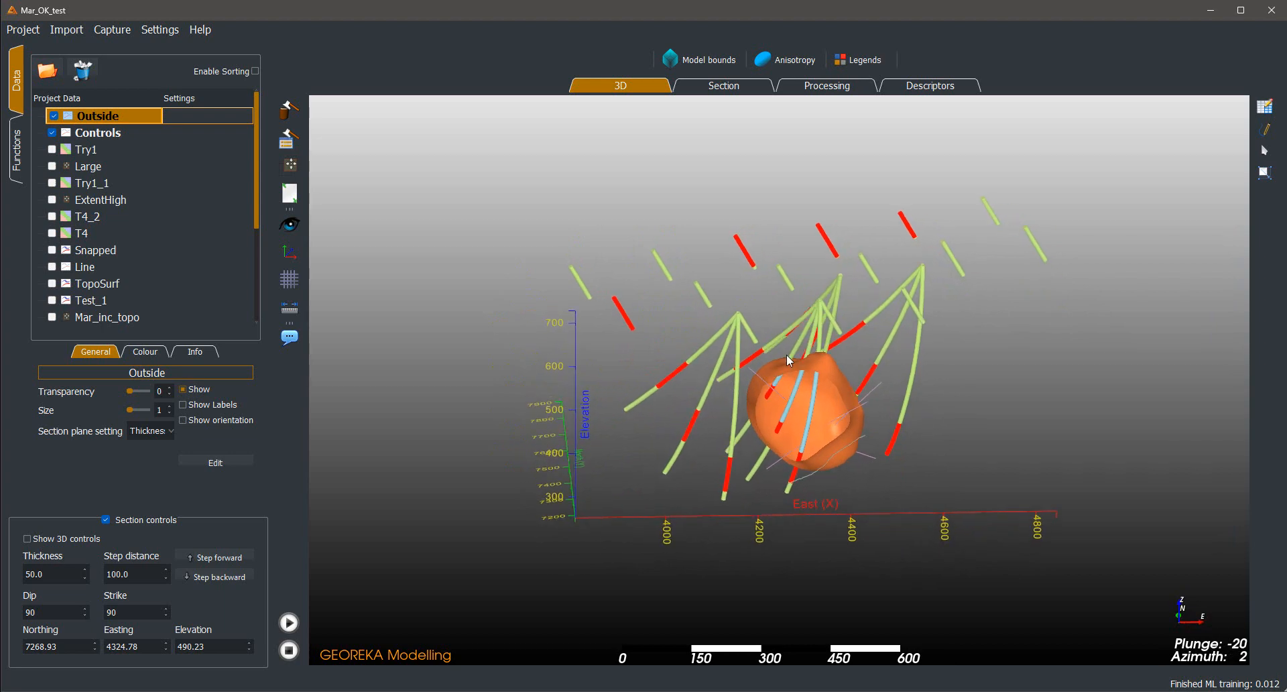